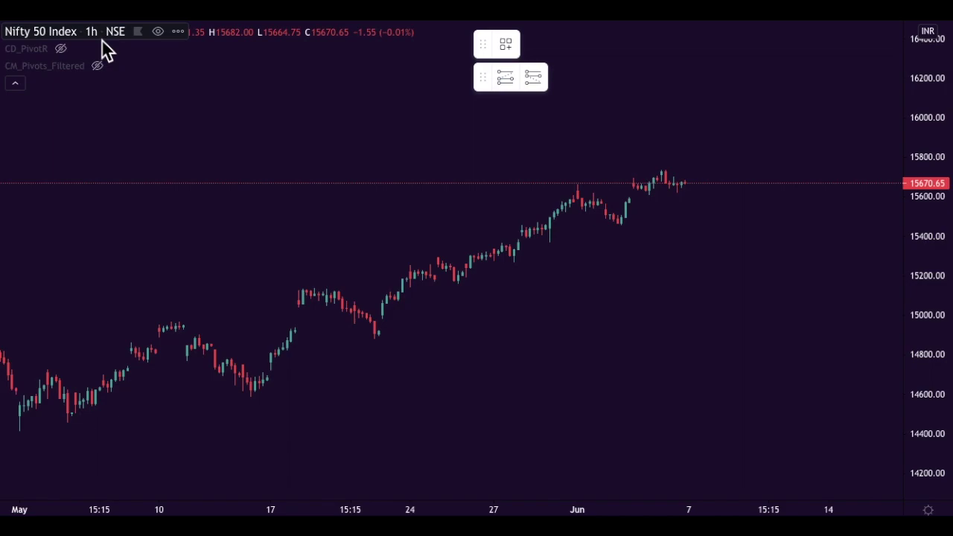
Step: Draw a rising support trendline under the Nifty 50 hourly lows from 12 May at 14539.50 to 9 June at 15745.35
{"action": "left_click", "coordinate": [228, 406]}
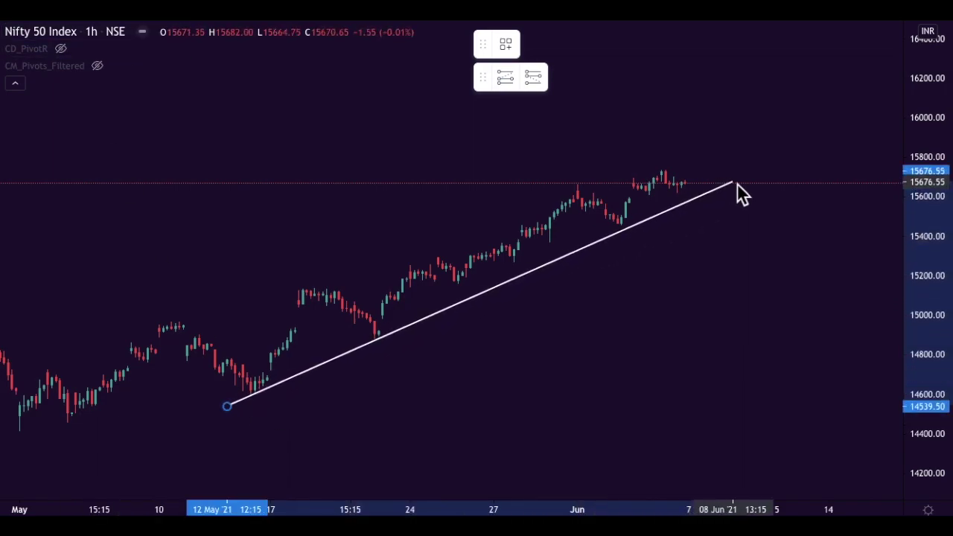
{"action": "left_click", "coordinate": [753, 168]}
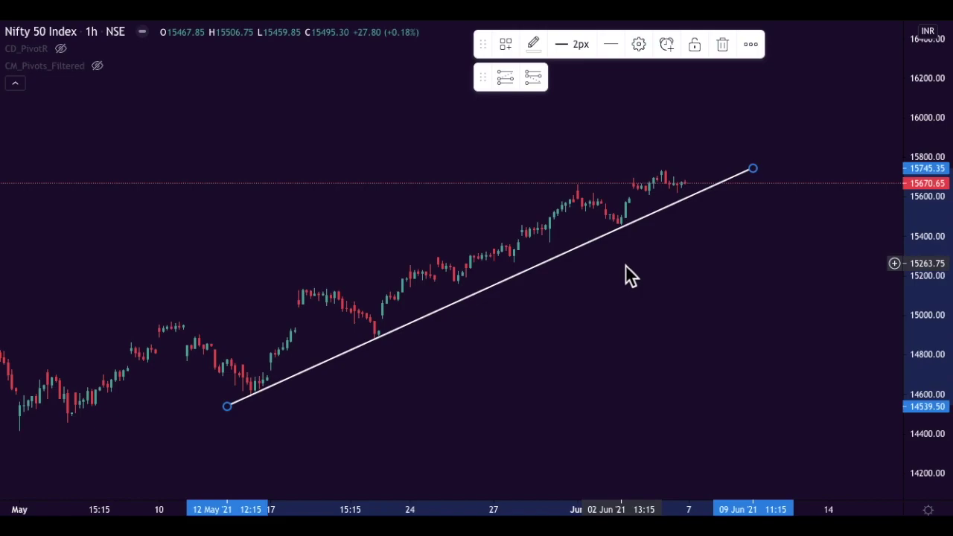
{"action": "left_click", "coordinate": [284, 254]}
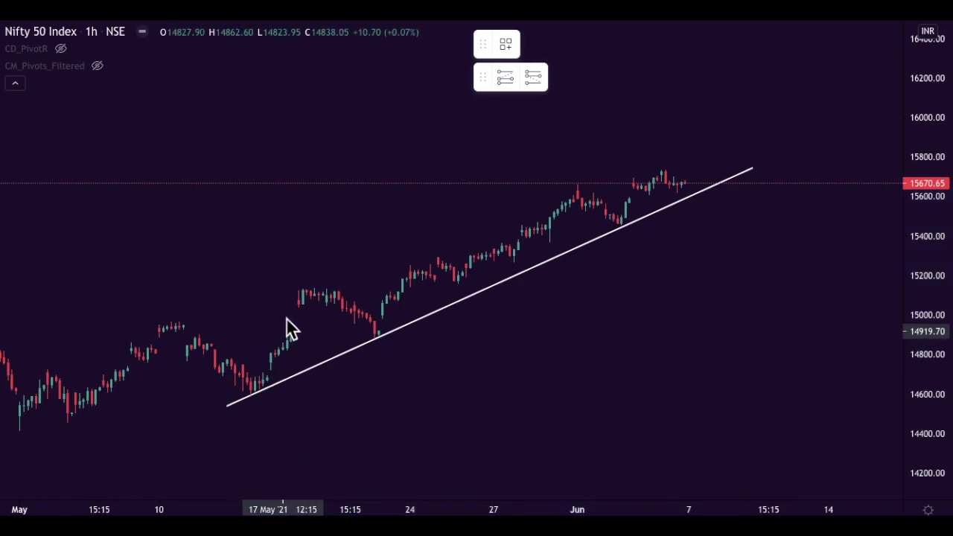
Step: Draw a rising resistance trendline along the highs from 10 May at 14955.95 to 9 June at 15893.80
{"action": "key", "text": "alt+t"}
{"action": "left_click", "coordinate": [164, 315]}
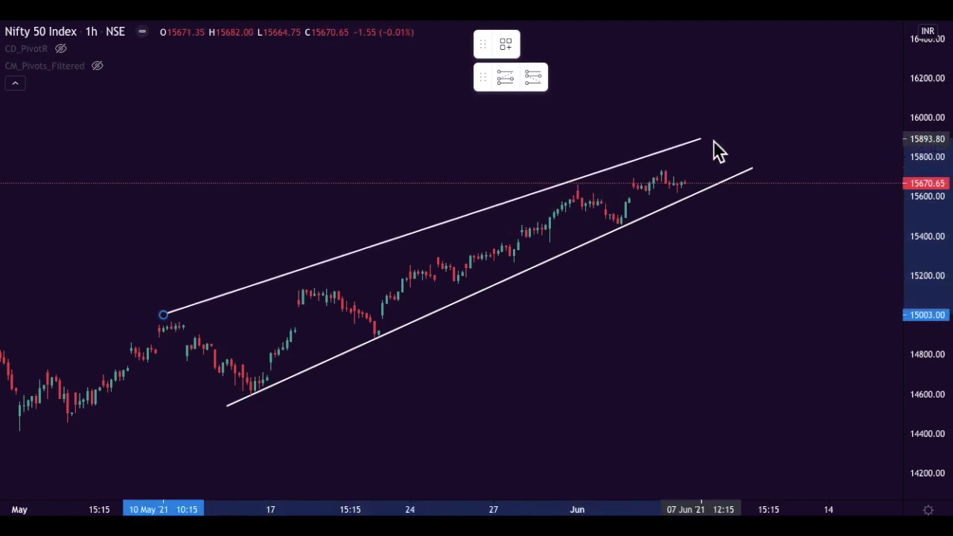
{"action": "left_click", "coordinate": [745, 139]}
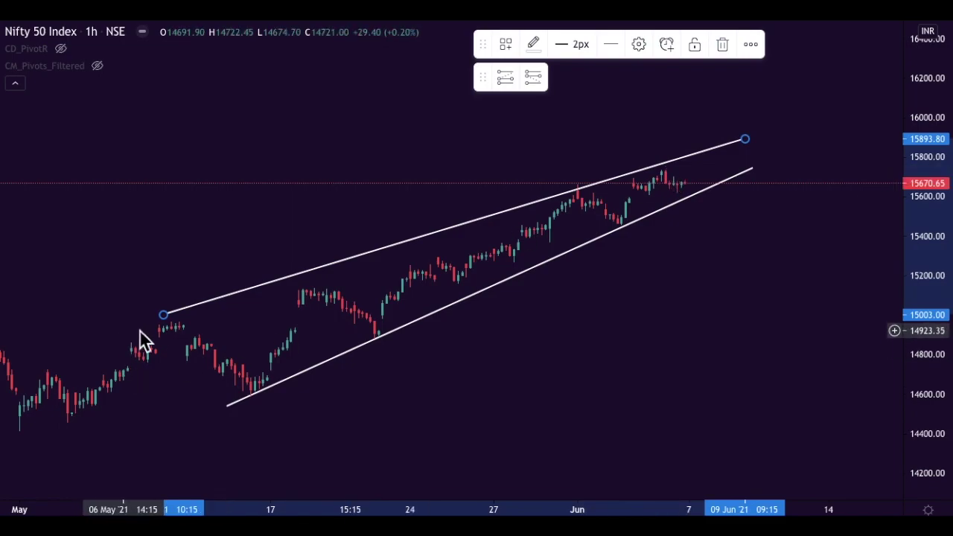
{"action": "left_click_drag", "start_coordinate": [164, 315], "coordinate": [160, 325]}
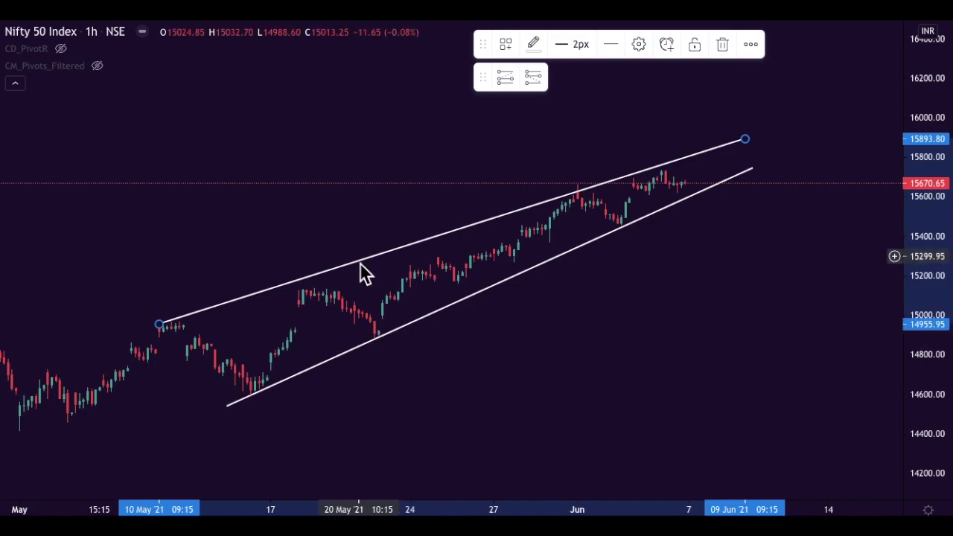
{"action": "left_click", "coordinate": [378, 325]}
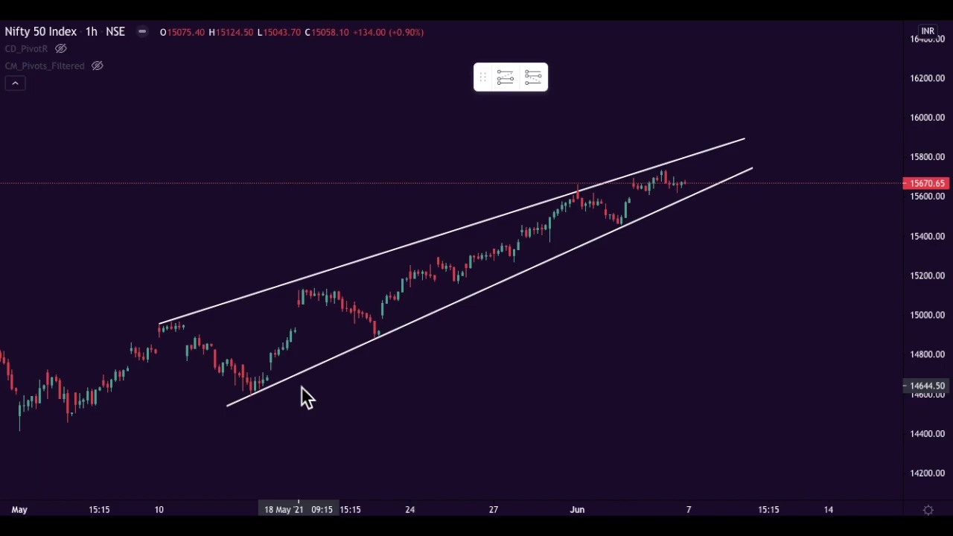
Step: Brush the price swings between the trendlines, and sketch an example rising wedge with a downward breakdown arrow in the empty area above
{"action": "mouse_move", "coordinate": [253, 393]}
{"action": "left_mouse_down"}
{"action": "mouse_move", "coordinate": [339, 274]}
{"action": "mouse_move", "coordinate": [425, 268]}
{"action": "mouse_move", "coordinate": [684, 158]}
{"action": "mouse_move", "coordinate": [709, 187]}
{"action": "left_mouse_up"}
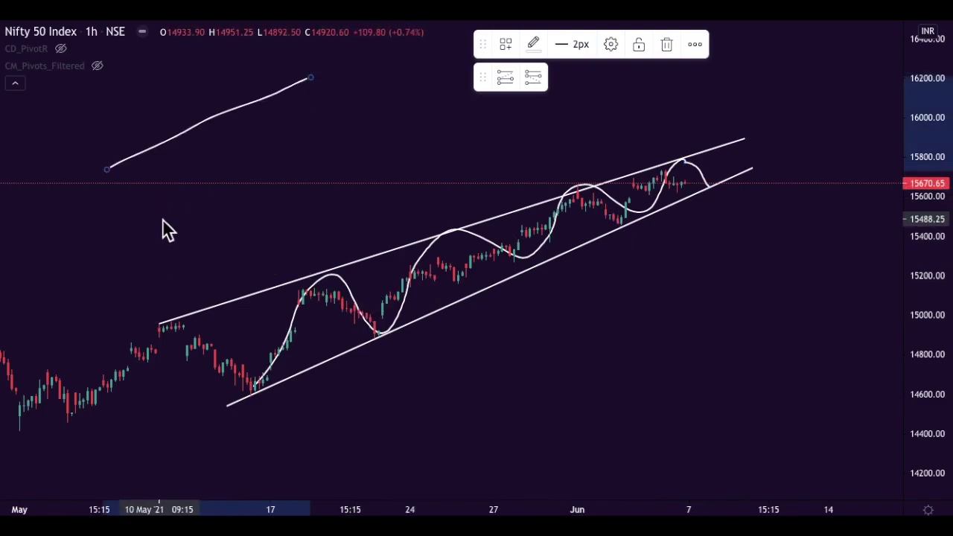
{"action": "mouse_move", "coordinate": [161, 235]}
{"action": "left_mouse_down"}
{"action": "mouse_move", "coordinate": [210, 207]}
{"action": "mouse_move", "coordinate": [334, 98]}
{"action": "left_mouse_up"}
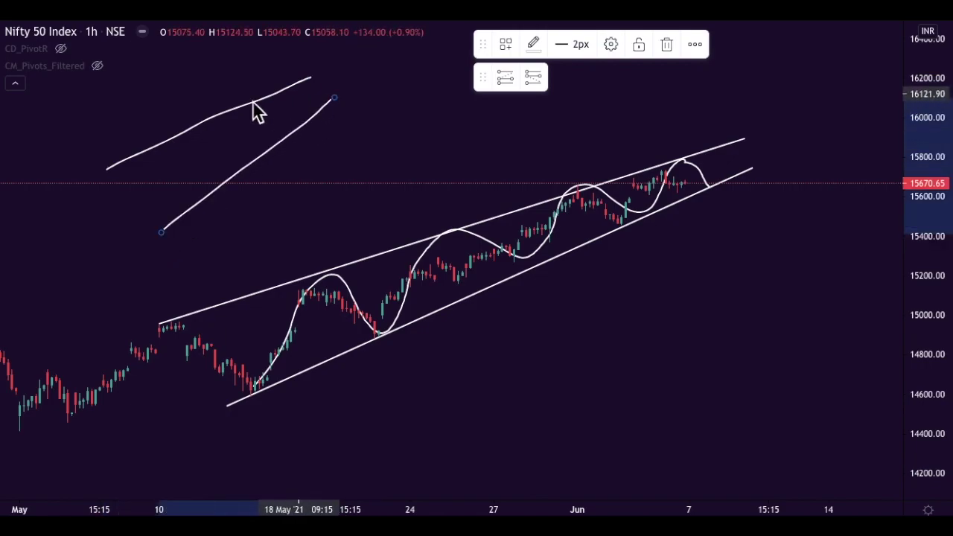
{"action": "mouse_move", "coordinate": [168, 223]}
{"action": "left_mouse_down"}
{"action": "mouse_move", "coordinate": [183, 154]}
{"action": "mouse_move", "coordinate": [226, 160]}
{"action": "mouse_move", "coordinate": [262, 146]}
{"action": "mouse_move", "coordinate": [277, 105]}
{"action": "mouse_move", "coordinate": [304, 99]}
{"action": "mouse_move", "coordinate": [347, 153]}
{"action": "mouse_move", "coordinate": [352, 204]}
{"action": "mouse_move", "coordinate": [373, 175]}
{"action": "left_mouse_up"}
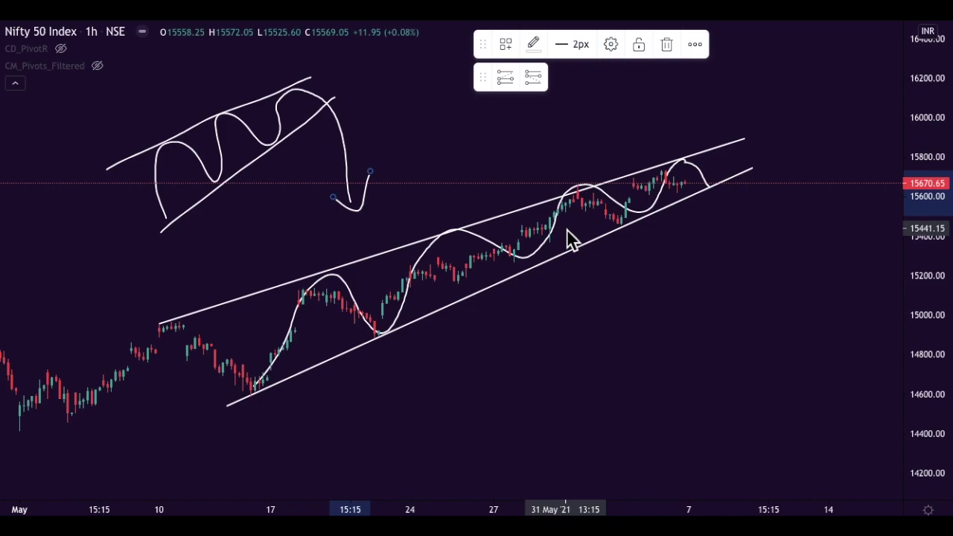
Step: Circle the latest candles, brush downward scenario arrows from the wedge, and mark support levels at about 15440 and 15240
{"action": "mouse_move", "coordinate": [687, 183]}
{"action": "left_mouse_down"}
{"action": "mouse_move", "coordinate": [698, 184]}
{"action": "mouse_move", "coordinate": [680, 177]}
{"action": "mouse_move", "coordinate": [700, 185]}
{"action": "mouse_move", "coordinate": [708, 217]}
{"action": "mouse_move", "coordinate": [717, 210]}
{"action": "mouse_move", "coordinate": [717, 140]}
{"action": "mouse_move", "coordinate": [758, 156]}
{"action": "mouse_move", "coordinate": [771, 257]}
{"action": "mouse_move", "coordinate": [788, 234]}
{"action": "left_mouse_up"}
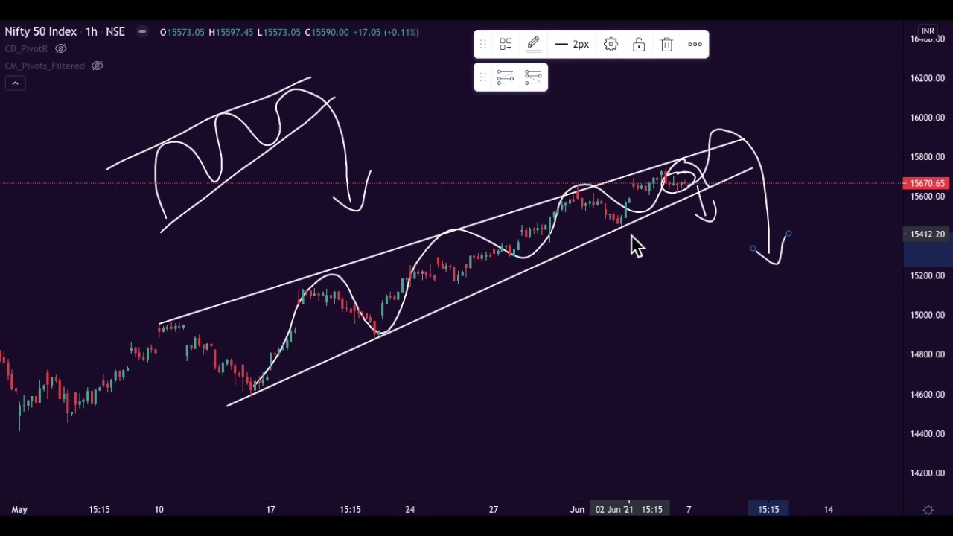
{"action": "left_click_drag", "start_coordinate": [623, 227], "coordinate": [864, 229]}
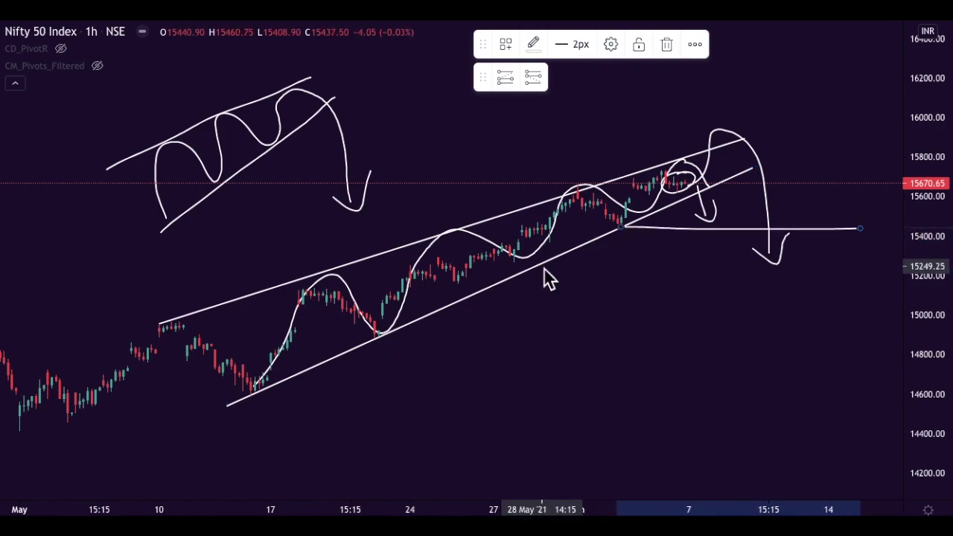
{"action": "left_click_drag", "start_coordinate": [542, 268], "coordinate": [897, 282]}
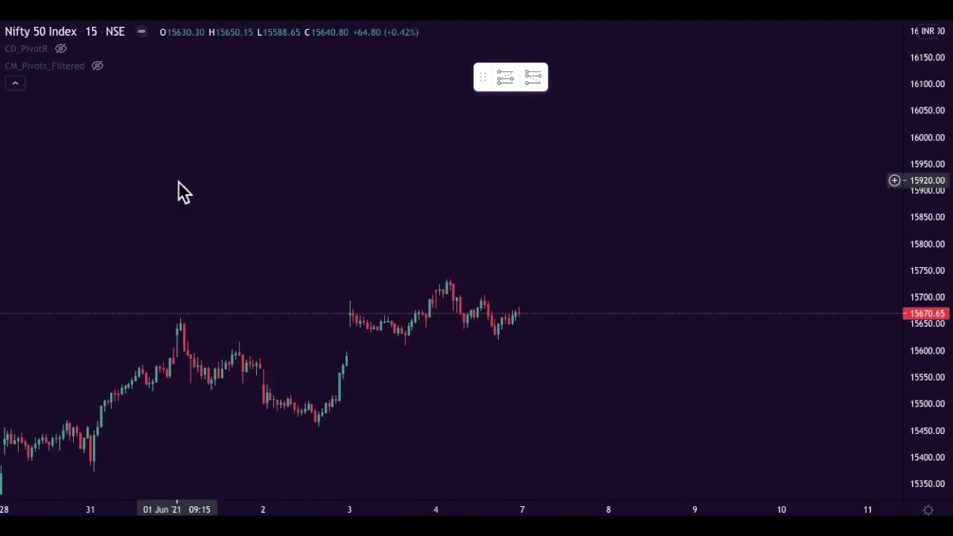
Step: Draw a falling trendline on the 15-minute Nifty 50 chart from the 4 June high at 15734.80 to 7 June at 15646.20
{"action": "mouse_move", "coordinate": [98, 41]}
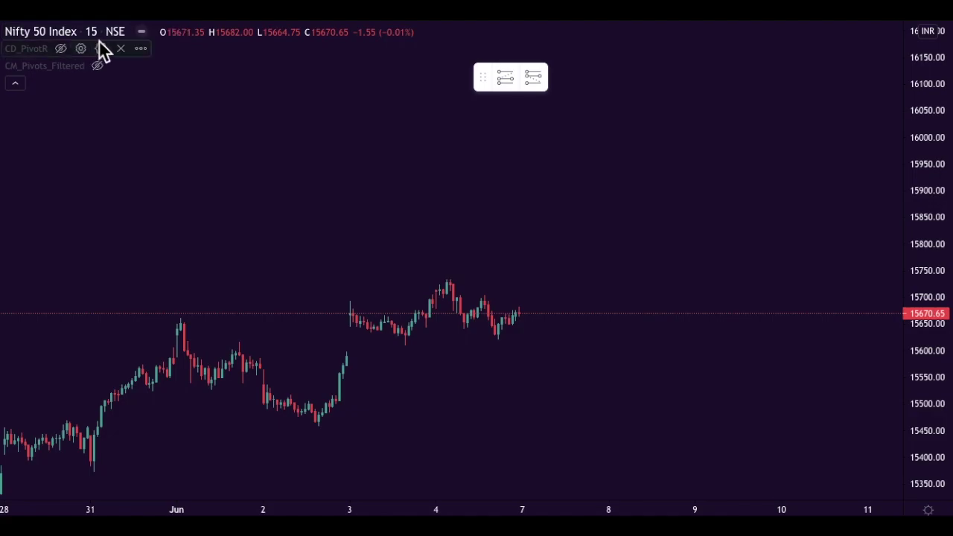
{"action": "left_click", "coordinate": [444, 280]}
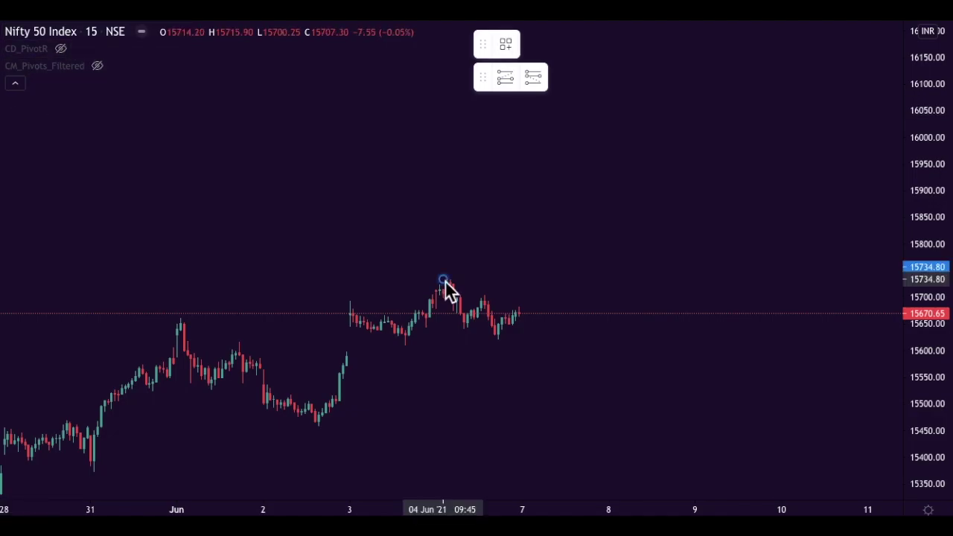
{"action": "left_click", "coordinate": [580, 327]}
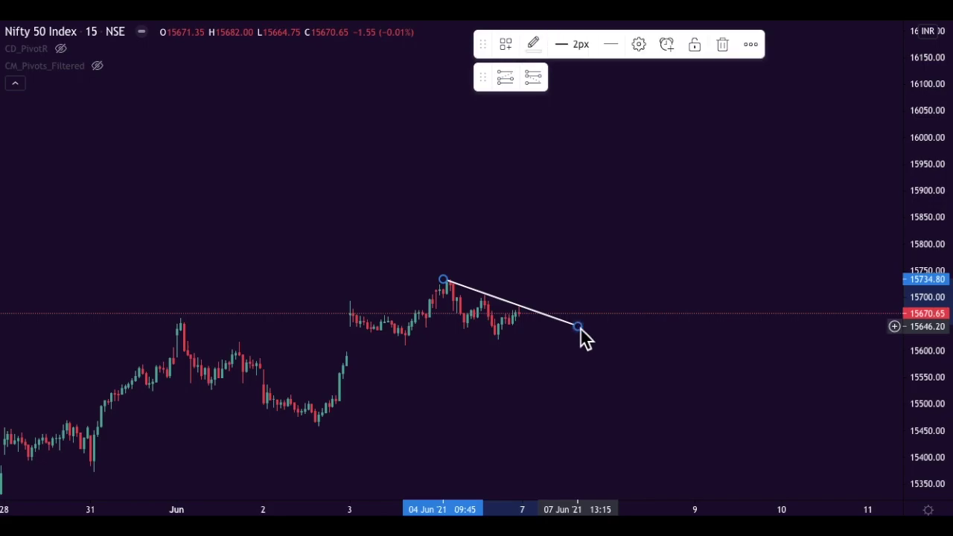
Step: Draw a nearly flat support line from 3 June at about 15621 to 7 June, and extend the falling trendline to 15627.45
{"action": "left_click", "coordinate": [389, 341]}
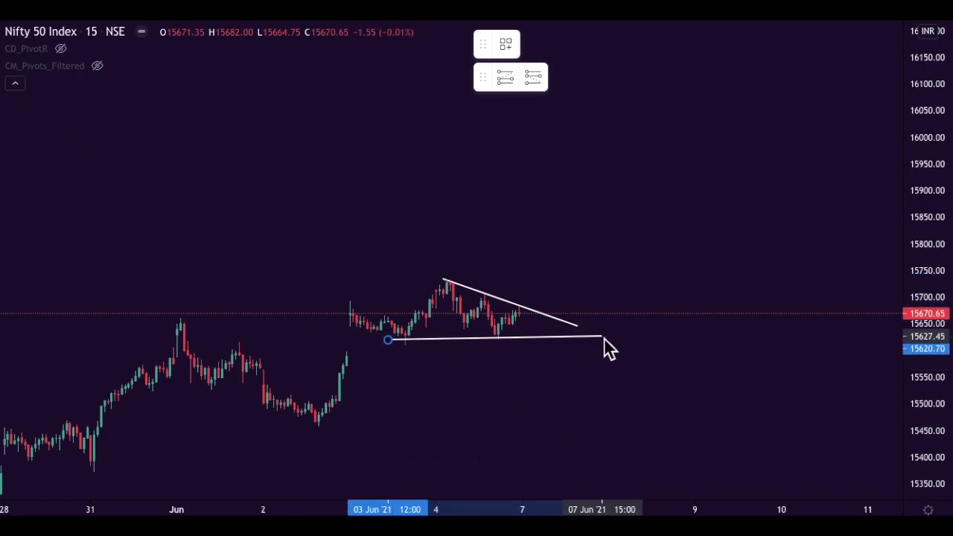
{"action": "left_click", "coordinate": [602, 338]}
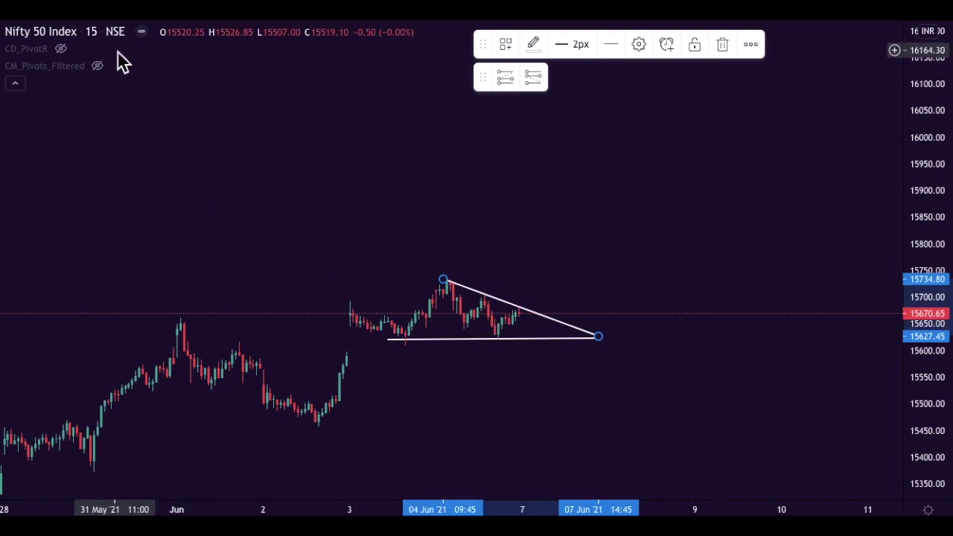
{"action": "left_click", "coordinate": [539, 320]}
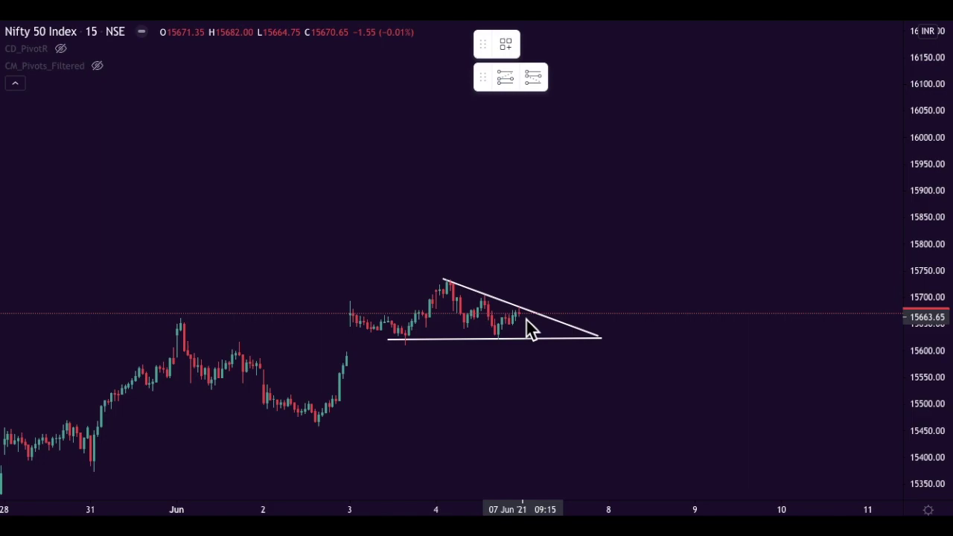
Step: Brush an upward breakout arrow and a downward breakdown arrow from the latest price in the triangle
{"action": "left_click", "coordinate": [537, 322]}
{"action": "mouse_move", "coordinate": [532, 305]}
{"action": "left_mouse_down"}
{"action": "mouse_move", "coordinate": [585, 286]}
{"action": "mouse_move", "coordinate": [534, 331]}
{"action": "mouse_move", "coordinate": [536, 356]}
{"action": "mouse_move", "coordinate": [533, 344]}
{"action": "left_mouse_up"}
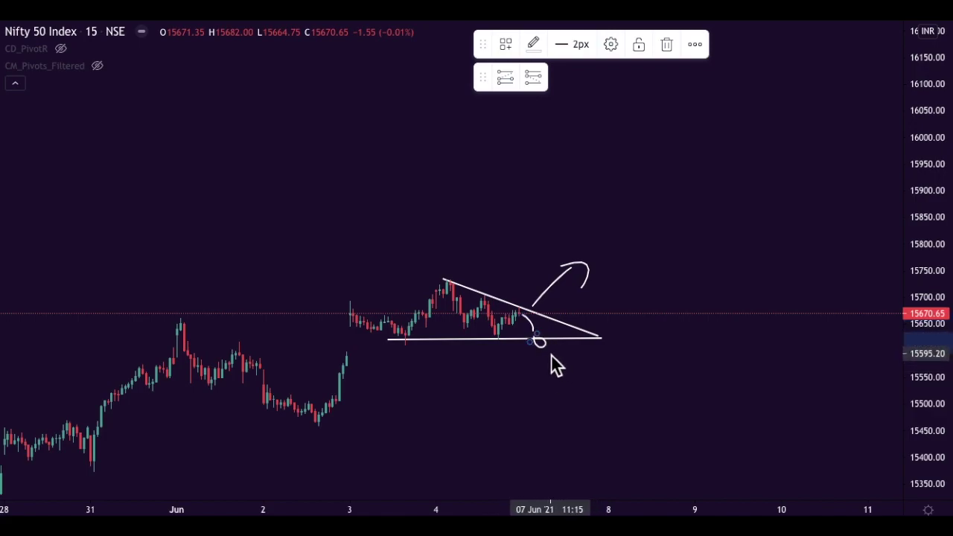
{"action": "mouse_move", "coordinate": [552, 354]}
{"action": "left_mouse_down"}
{"action": "mouse_move", "coordinate": [643, 414]}
{"action": "mouse_move", "coordinate": [645, 389]}
{"action": "left_mouse_up"}
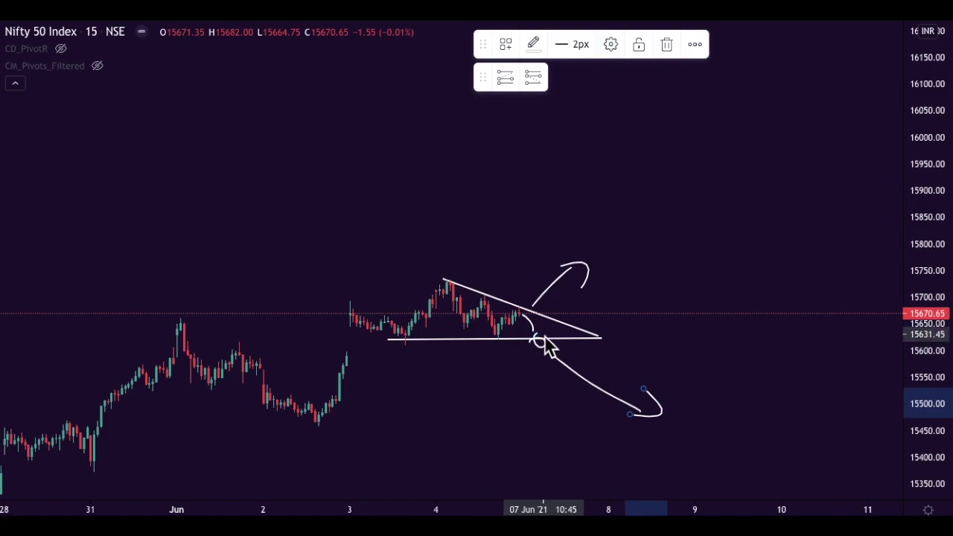
{"action": "mouse_move", "coordinate": [767, 145]}
{"action": "left_mouse_down"}
{"action": "mouse_move", "coordinate": [773, 224]}
{"action": "mouse_move", "coordinate": [812, 230]}
{"action": "left_mouse_up"}
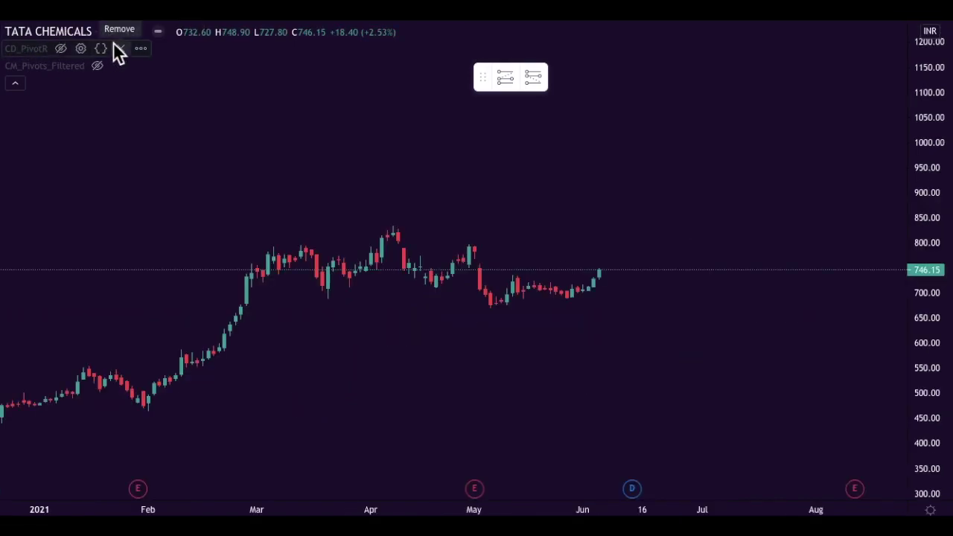
Step: Draw a flat support line under the Tata Chemicals daily lows from 3 March to 22 June at about 676
{"action": "key", "text": "alt+t"}
{"action": "left_click", "coordinate": [268, 306]}
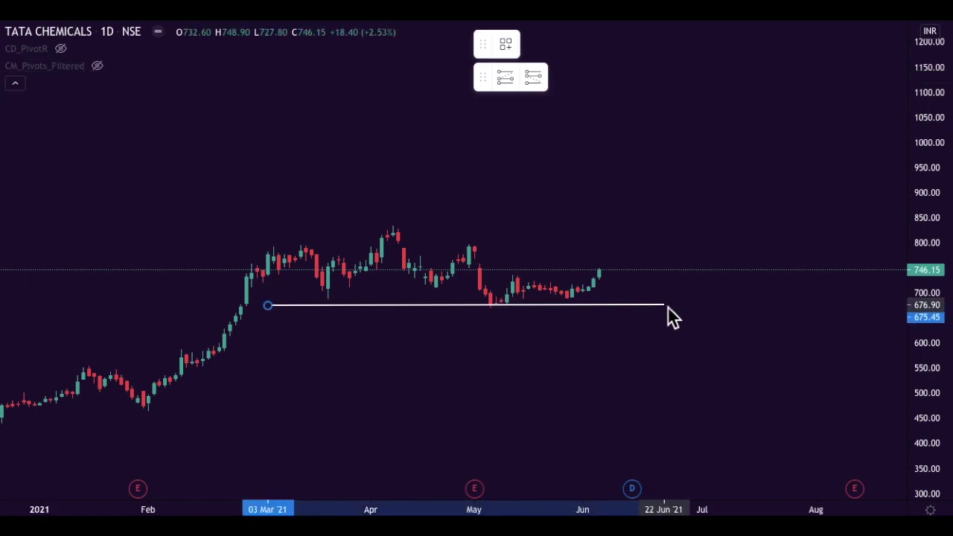
{"action": "left_click", "coordinate": [664, 306]}
Step: Draw a falling resistance trendline from 31 March at 846.60 to 22 June at about 690, and circle the breakout candle
{"action": "left_click", "coordinate": [366, 220]}
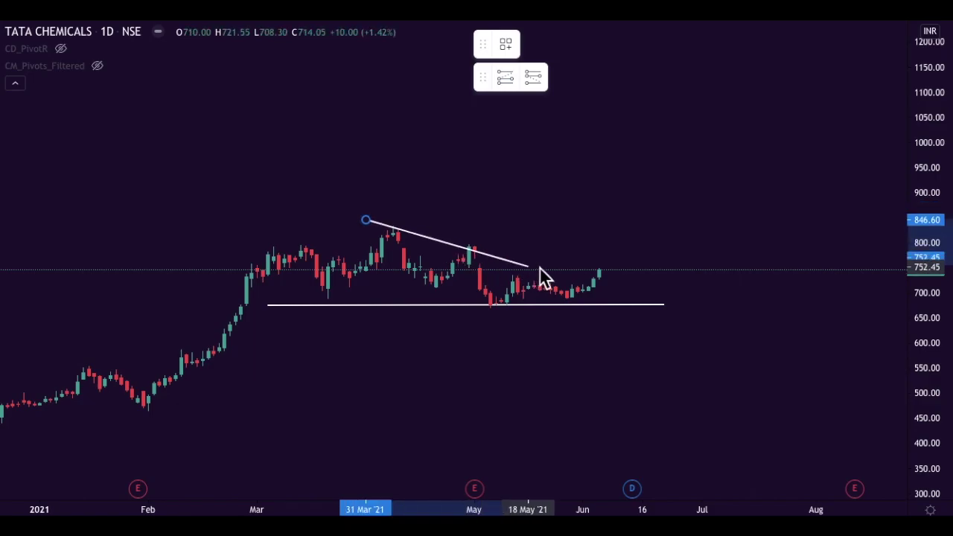
{"action": "left_click", "coordinate": [629, 289]}
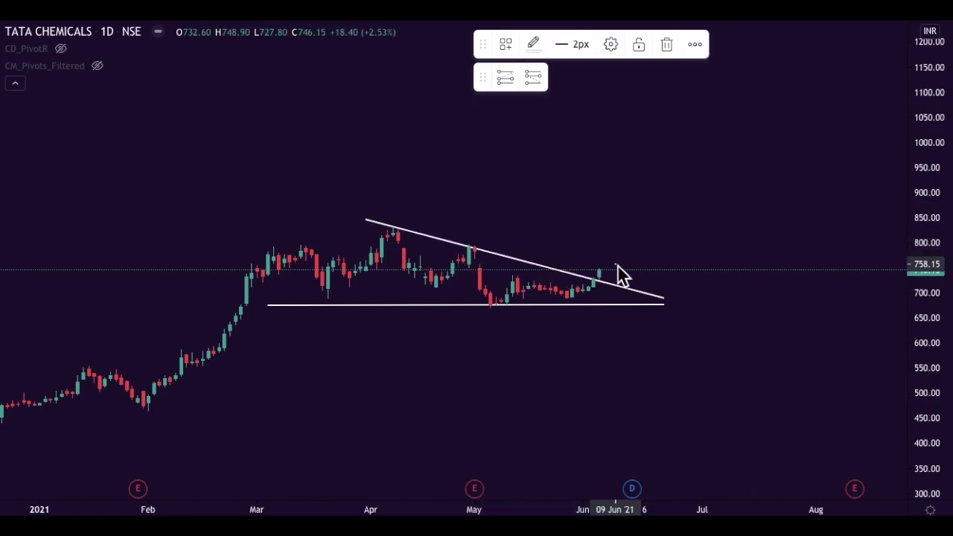
{"action": "mouse_move", "coordinate": [596, 282]}
{"action": "left_mouse_down"}
{"action": "mouse_move", "coordinate": [611, 279]}
{"action": "mouse_move", "coordinate": [602, 287]}
{"action": "left_mouse_up"}
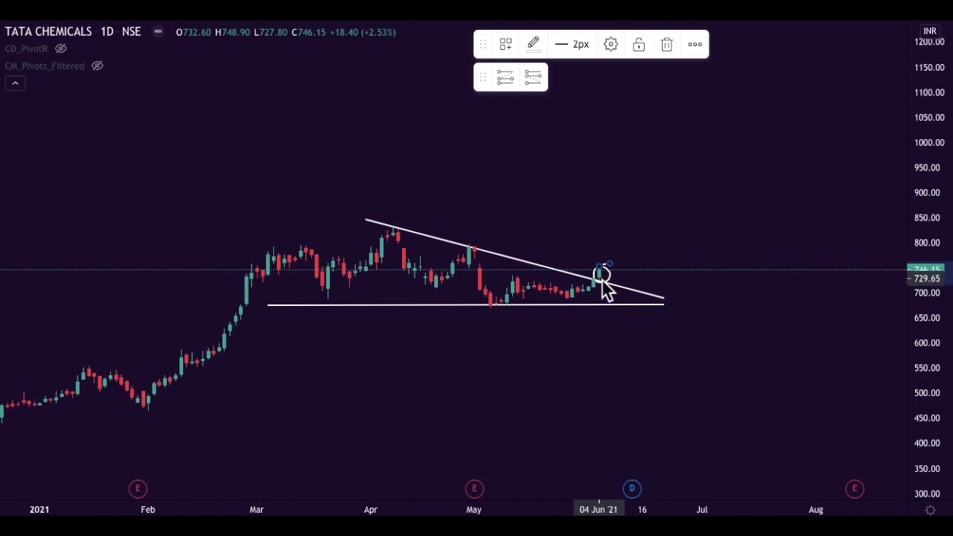
{"action": "left_click", "coordinate": [611, 294]}
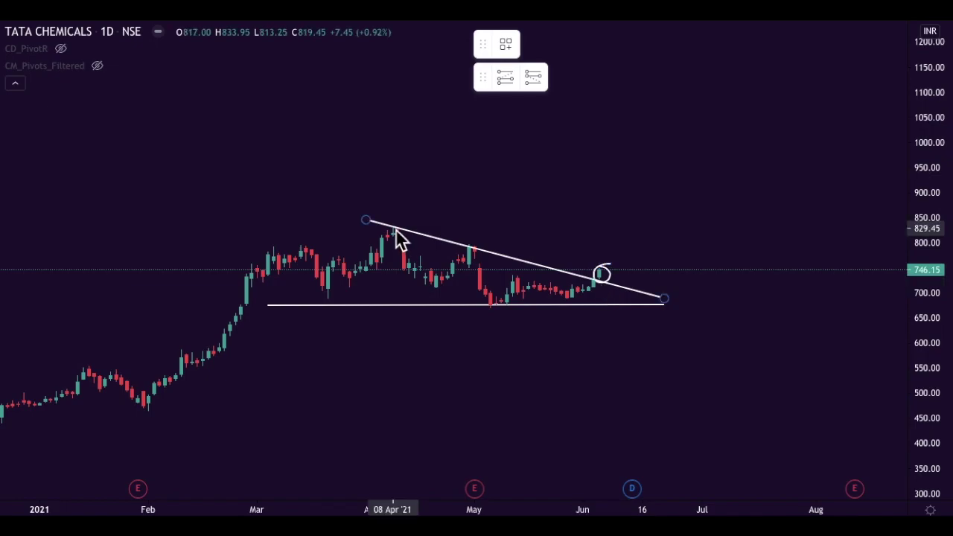
Step: Mark target levels with horizontal lines at 907.90 and 832.30, with an arrow from 907.90 down to the breakout candle
{"action": "mouse_move", "coordinate": [397, 237]}
{"action": "left_mouse_down"}
{"action": "mouse_move", "coordinate": [398, 305]}
{"action": "mouse_move", "coordinate": [584, 298]}
{"action": "mouse_move", "coordinate": [611, 262]}
{"action": "left_mouse_up"}
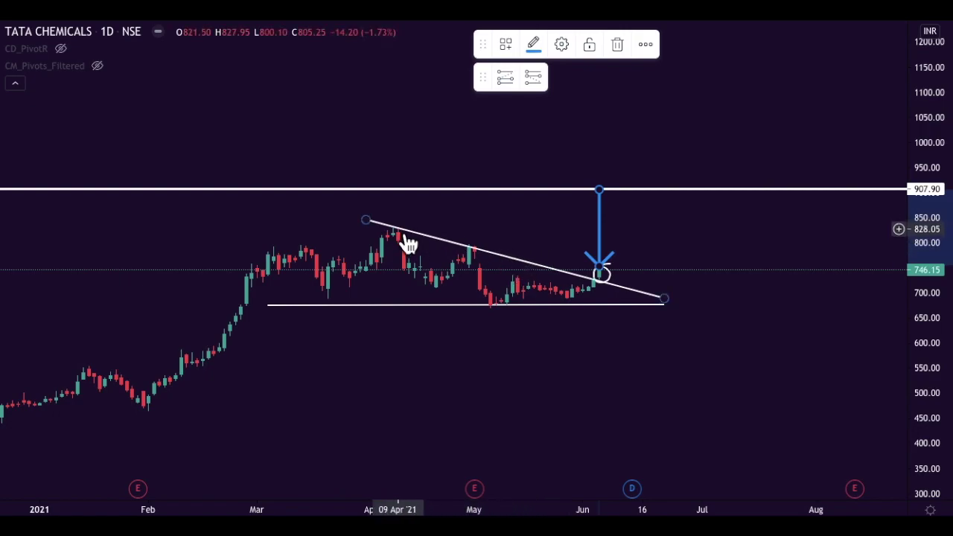
{"action": "key", "text": "alt+h"}
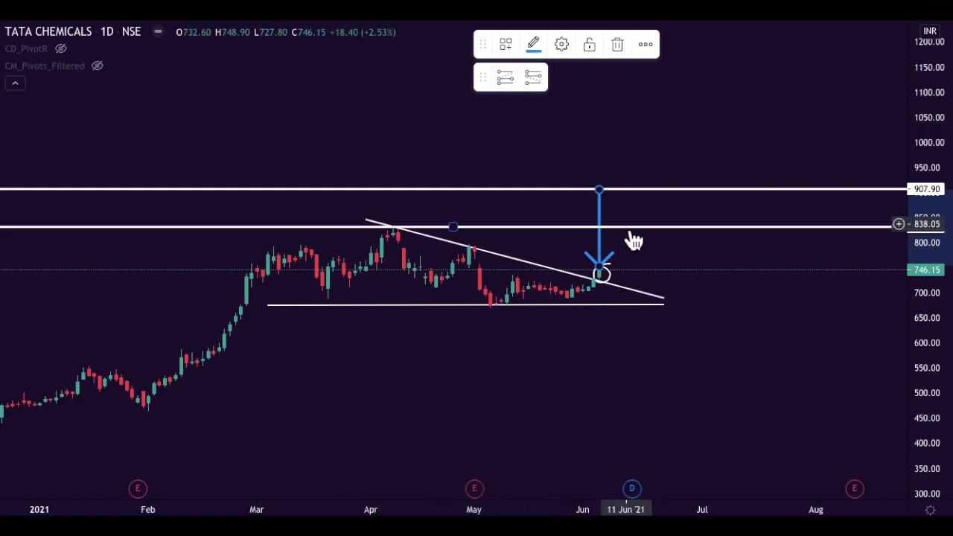
{"action": "mouse_move", "coordinate": [72, 46]}
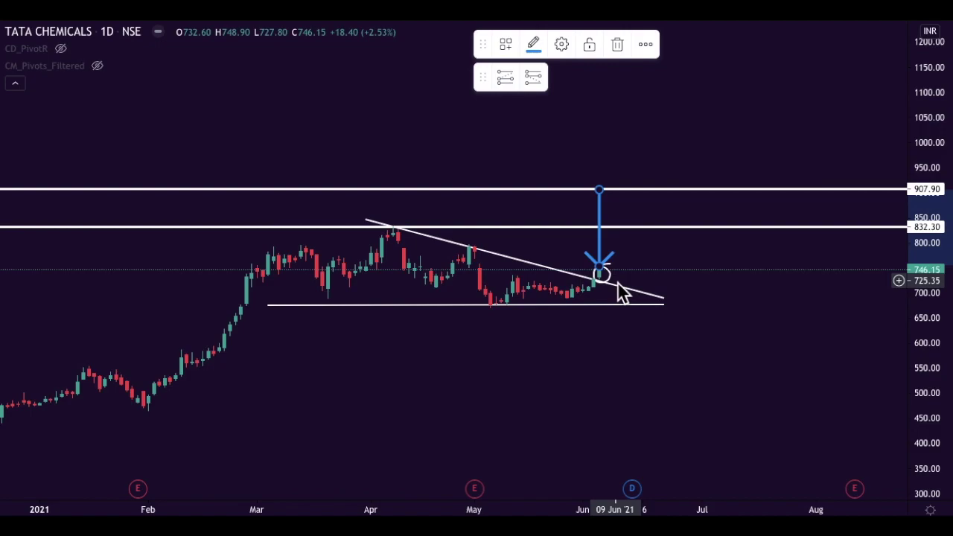
{"action": "left_click_drag", "start_coordinate": [624, 293], "coordinate": [572, 295]}
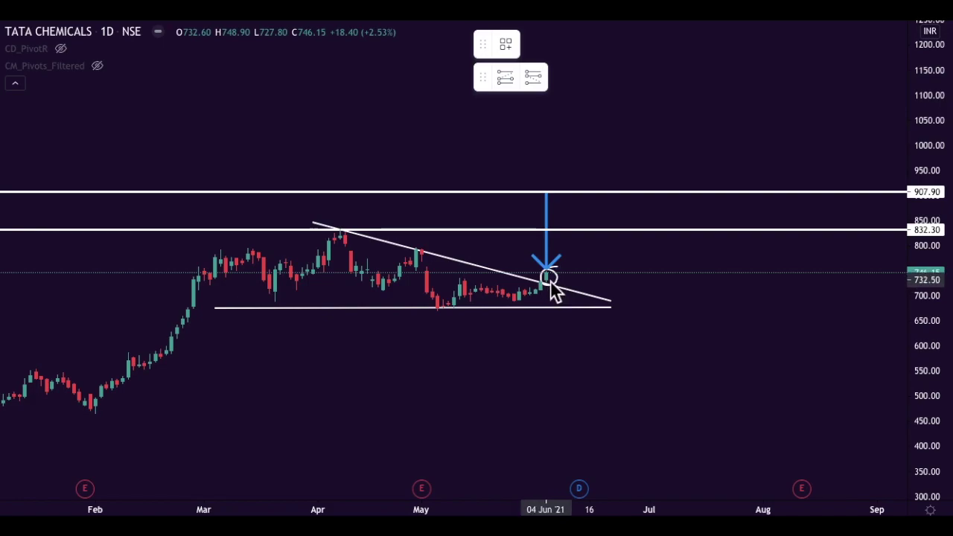
{"action": "left_click", "coordinate": [560, 307]}
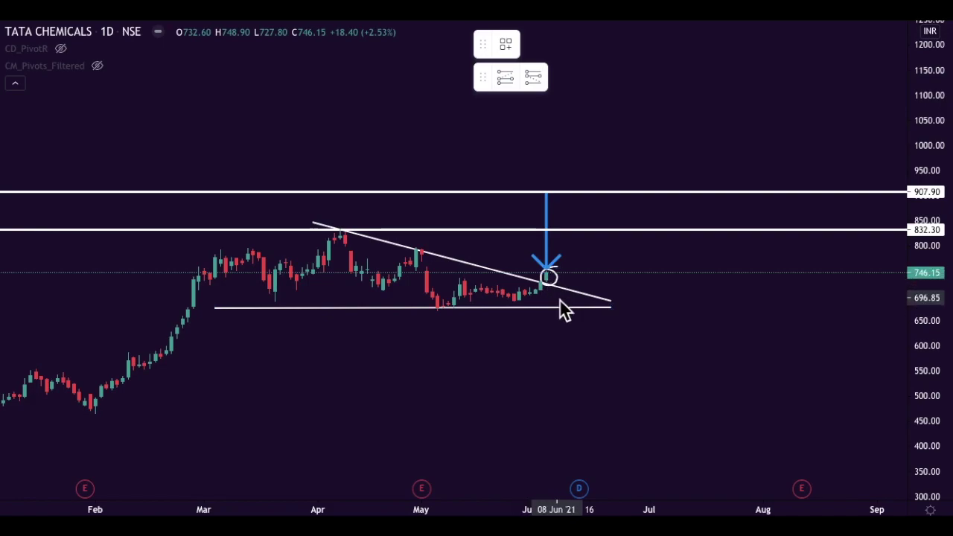
{"action": "left_click", "coordinate": [569, 318]}
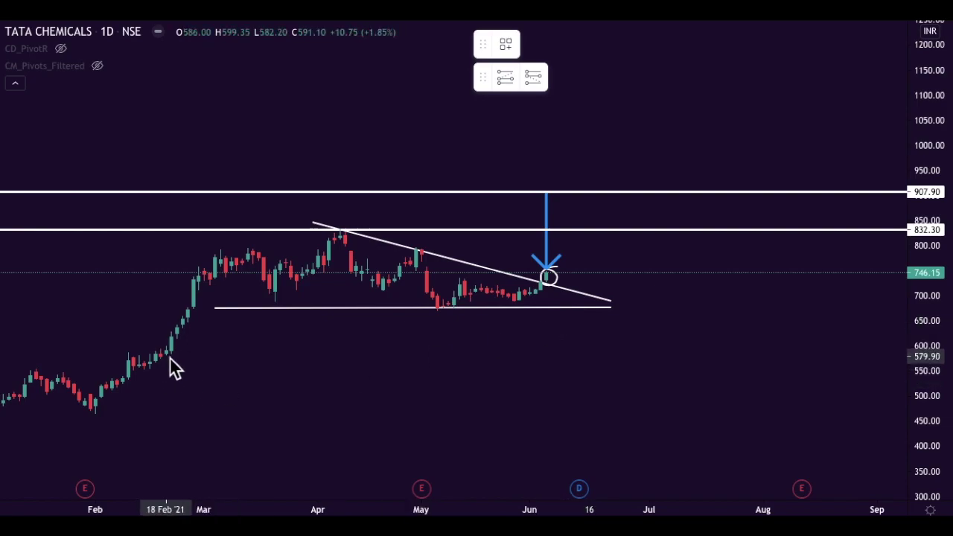
{"action": "key", "text": "alt+h"}
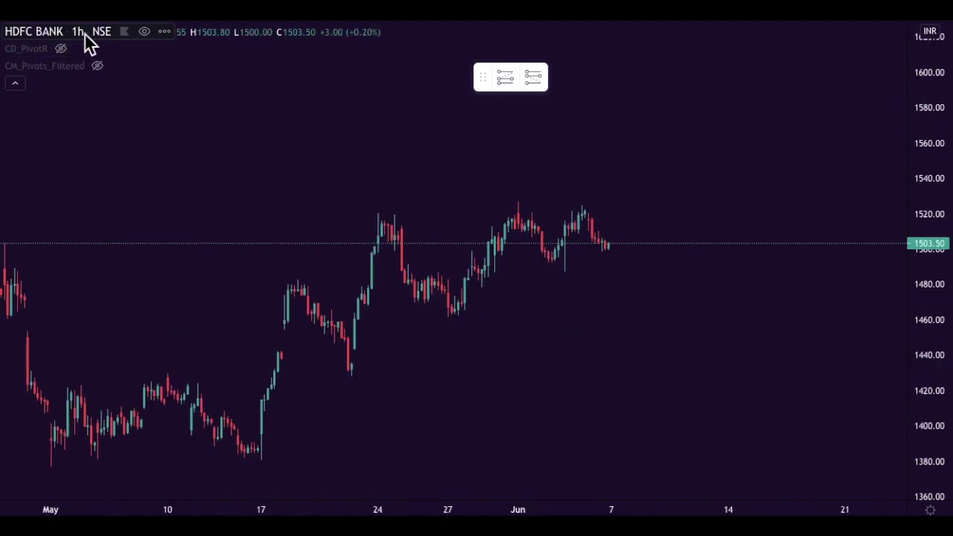
Step: Draw a rising HDFC Bank support trendline from 20 May at 1428.25 and a resistance trendline from 1516.05 to 1526.20 on 10 June
{"action": "left_click", "coordinate": [353, 378]}
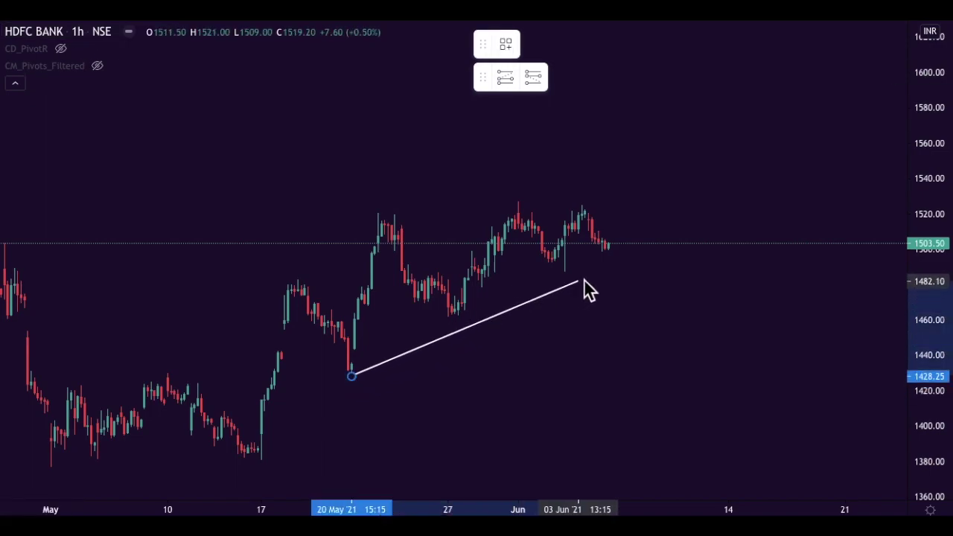
{"action": "left_click", "coordinate": [695, 217]}
{"action": "left_click", "coordinate": [342, 221]}
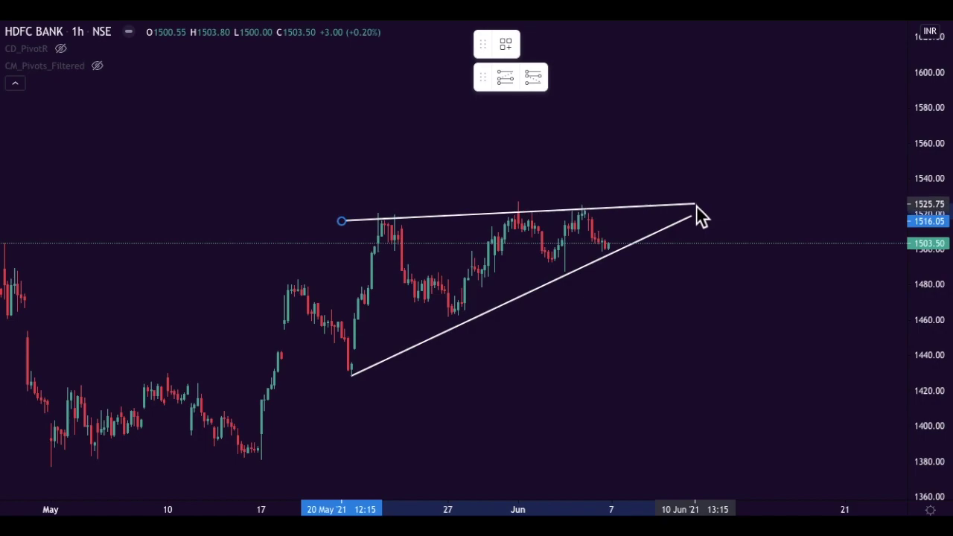
{"action": "left_click", "coordinate": [695, 205]}
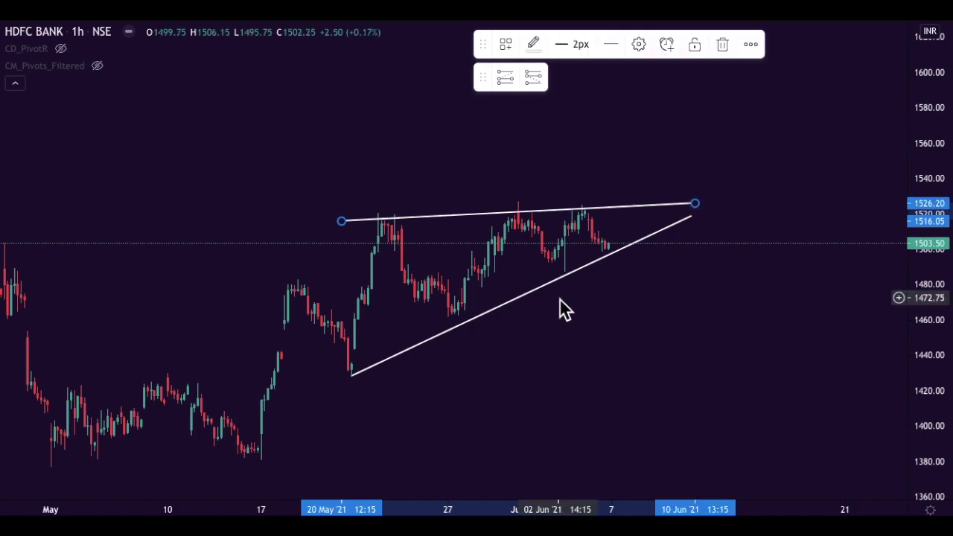
Step: Brush a rising curve below the HDFC Bank support line and circle the resistance and support lines near 7 June
{"action": "left_click_drag", "start_coordinate": [439, 384], "coordinate": [654, 304]}
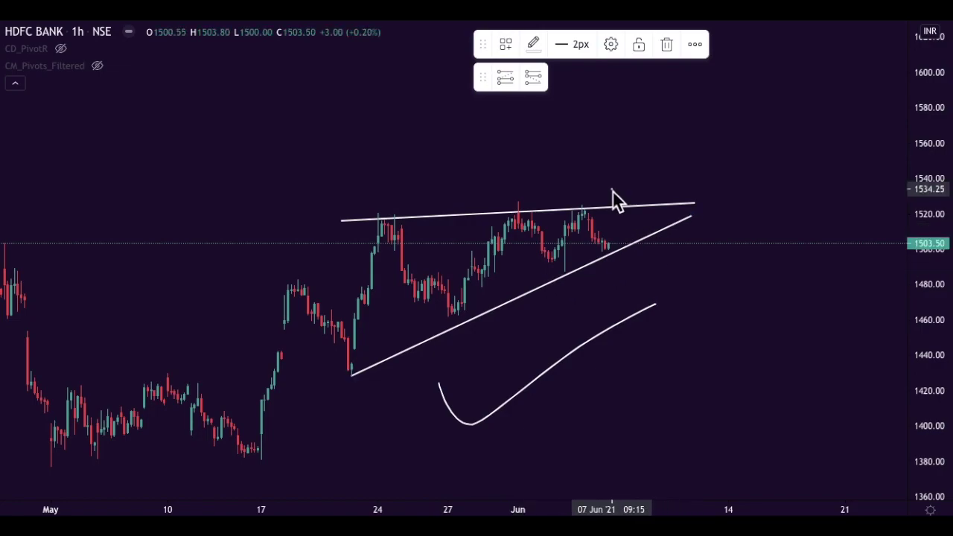
{"action": "mouse_move", "coordinate": [612, 191]}
{"action": "left_mouse_down"}
{"action": "mouse_move", "coordinate": [616, 210]}
{"action": "mouse_move", "coordinate": [629, 187]}
{"action": "left_mouse_up"}
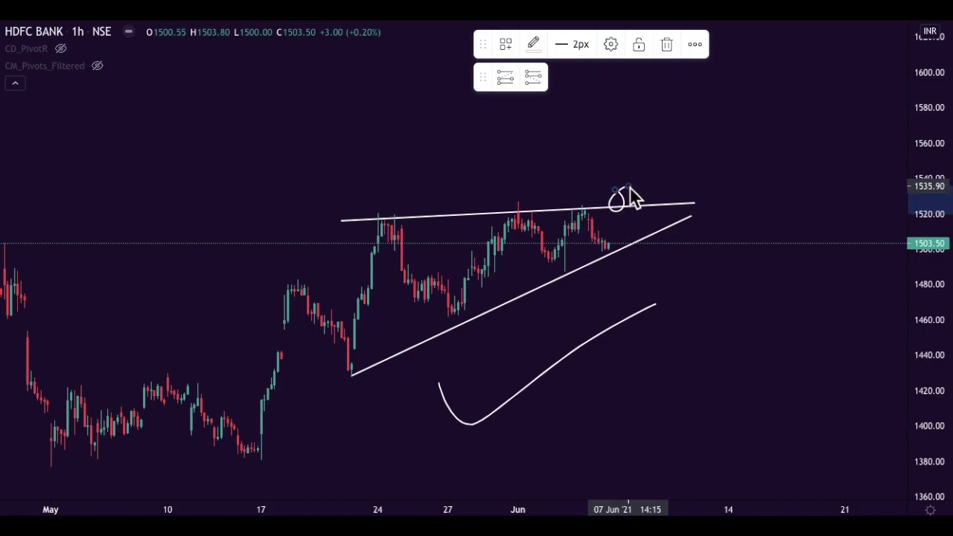
{"action": "left_click_drag", "start_coordinate": [613, 251], "coordinate": [616, 246]}
Step: Sketch an example symmetrical triangle with price swings in the empty area above the May candles, with an upward breakout and downward breakdown stroke
{"action": "scroll", "coordinate": [632, 294], "scroll_direction": "left", "scroll_amount": 3}
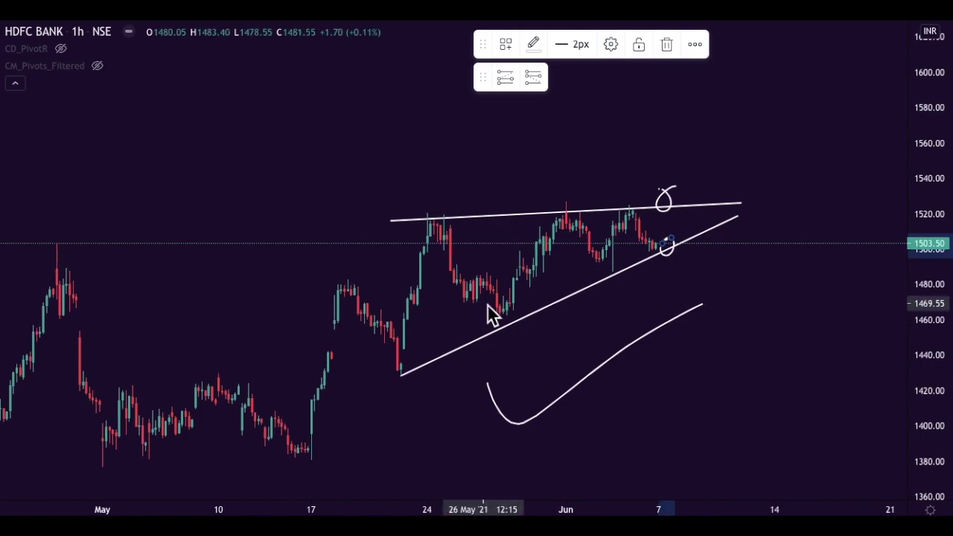
{"action": "mouse_move", "coordinate": [183, 114]}
{"action": "left_mouse_down"}
{"action": "mouse_move", "coordinate": [344, 158]}
{"action": "mouse_move", "coordinate": [184, 214]}
{"action": "mouse_move", "coordinate": [200, 129]}
{"action": "mouse_move", "coordinate": [234, 214]}
{"action": "mouse_move", "coordinate": [271, 154]}
{"action": "mouse_move", "coordinate": [292, 149]}
{"action": "mouse_move", "coordinate": [324, 186]}
{"action": "mouse_move", "coordinate": [358, 100]}
{"action": "left_mouse_up"}
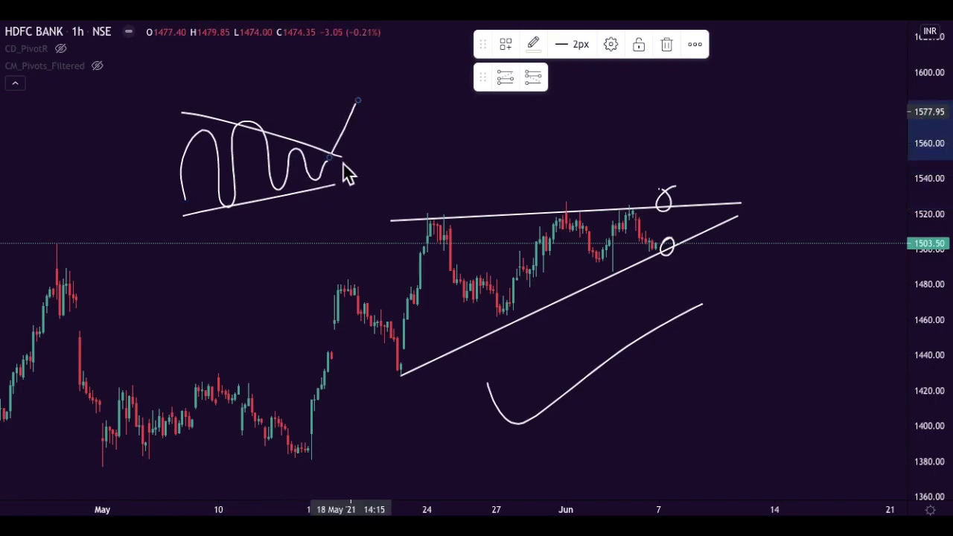
{"action": "left_click_drag", "start_coordinate": [333, 186], "coordinate": [375, 243]}
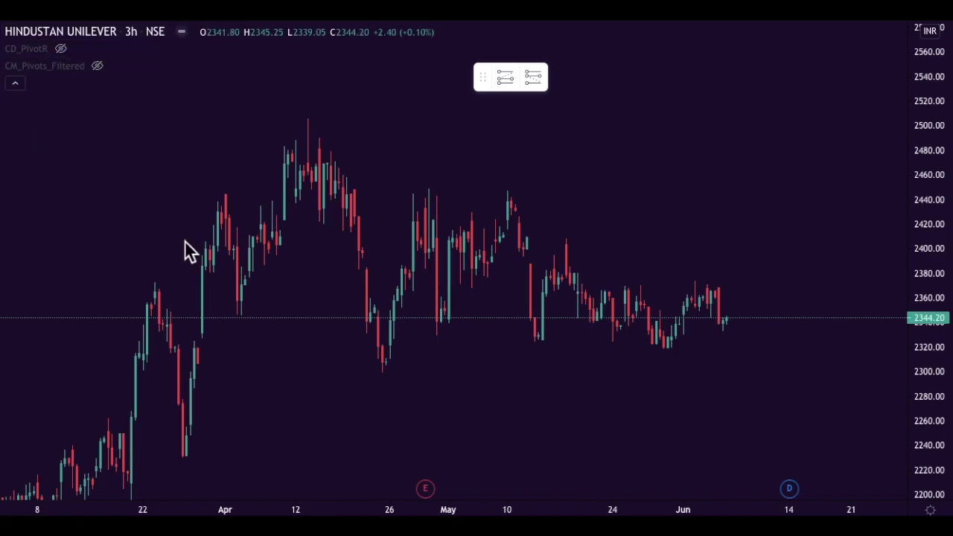
Step: Draw Hindustan Unilever support from 22 April at 2303.50 to 22 June at 2330.80 and resistance from 9 April at 2492.45 to 23 June at 2343.00
{"action": "scroll", "coordinate": [102, 194], "scroll_direction": "right", "scroll_amount": 3}
{"action": "key", "text": "alt+t"}
{"action": "left_click", "coordinate": [248, 356]}
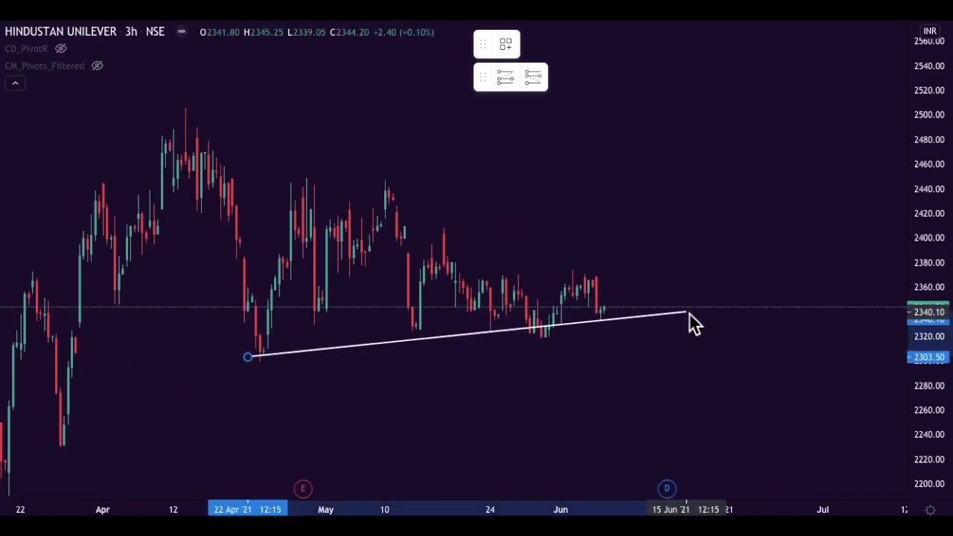
{"action": "left_click", "coordinate": [746, 324]}
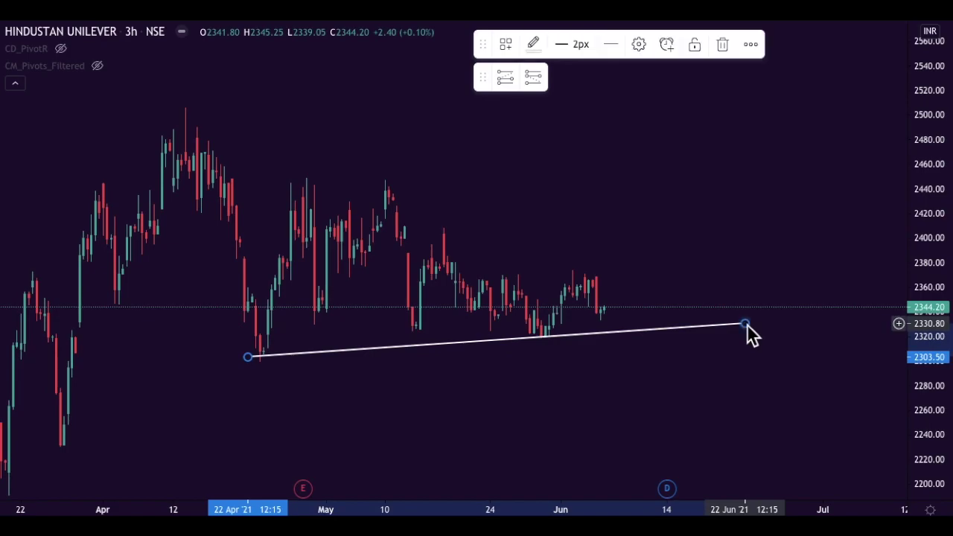
{"action": "key", "text": "alt+t"}
{"action": "left_click", "coordinate": [162, 124]}
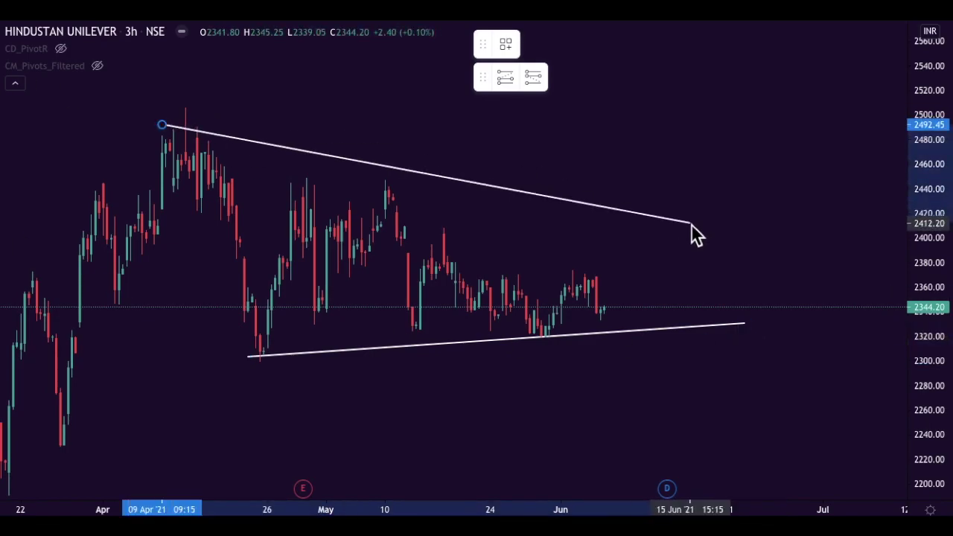
{"action": "left_click", "coordinate": [757, 309]}
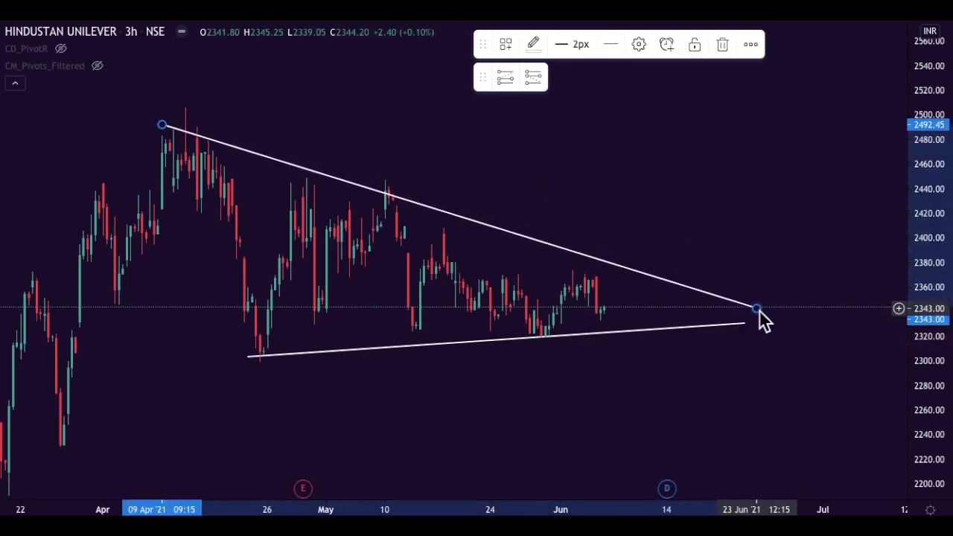
Step: Extend the support line to the resistance line's end date and brush a vertical stroke across the triangle from the 10 May high
{"action": "left_click_drag", "start_coordinate": [746, 324], "coordinate": [757, 321]}
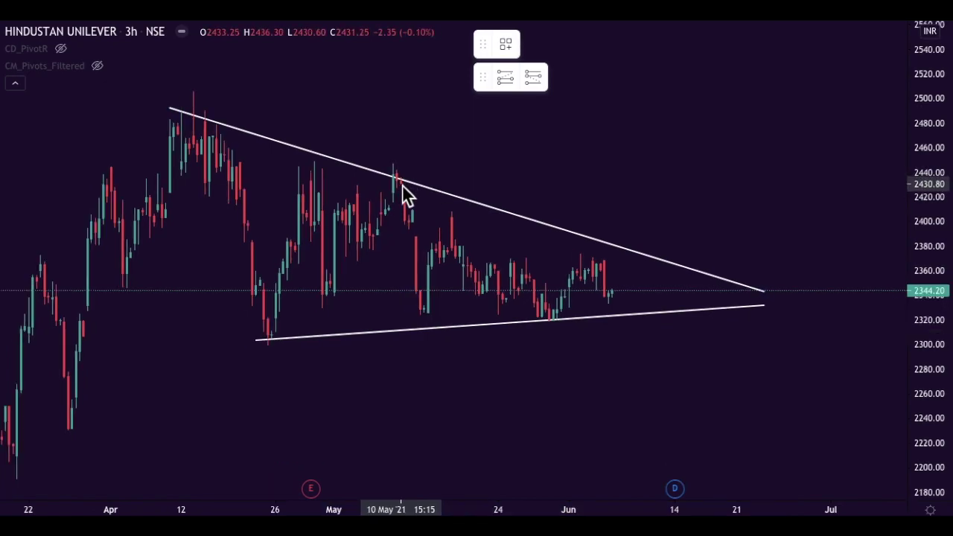
{"action": "left_click_drag", "start_coordinate": [402, 184], "coordinate": [414, 332]}
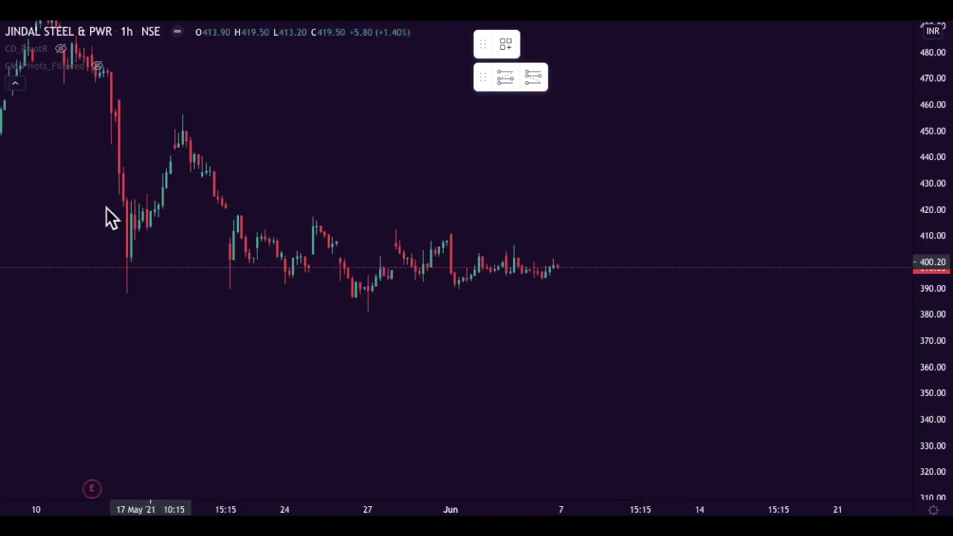
Step: Draw converging Jindal Steel trendlines from 20 May to 10 June, with support from 386.60 to 393.10 and resistance from 421.20 to about 396
{"action": "mouse_move", "coordinate": [53, 58]}
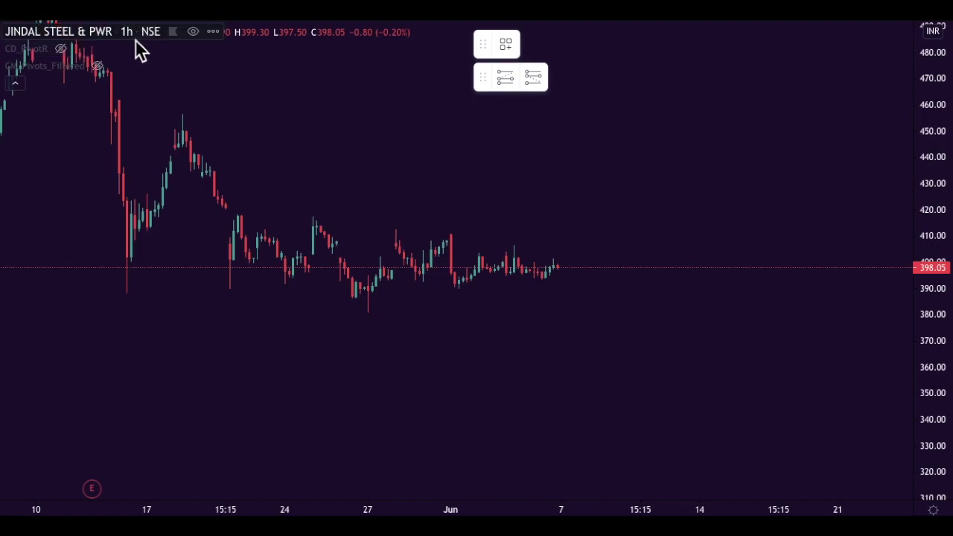
{"action": "left_click", "coordinate": [229, 296]}
{"action": "left_click", "coordinate": [607, 288]}
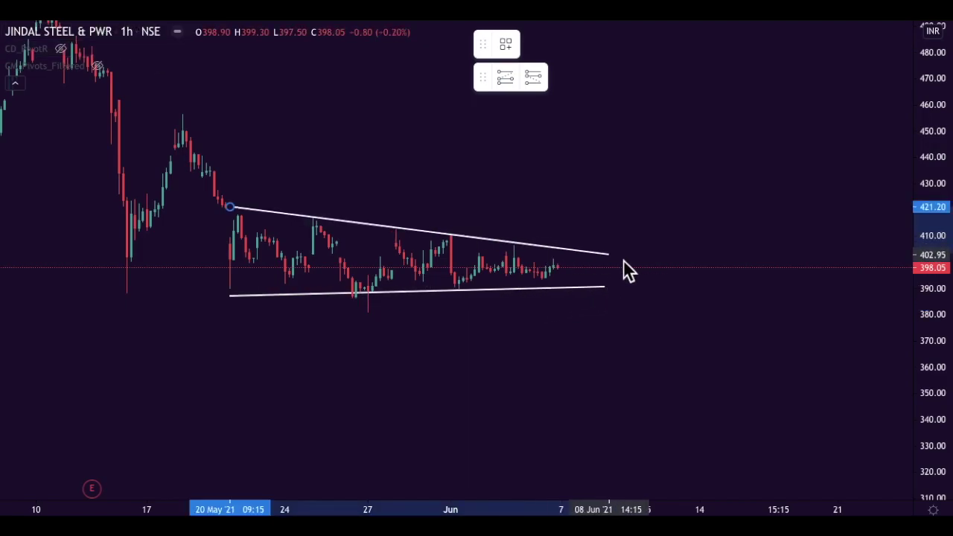
{"action": "left_click", "coordinate": [673, 274]}
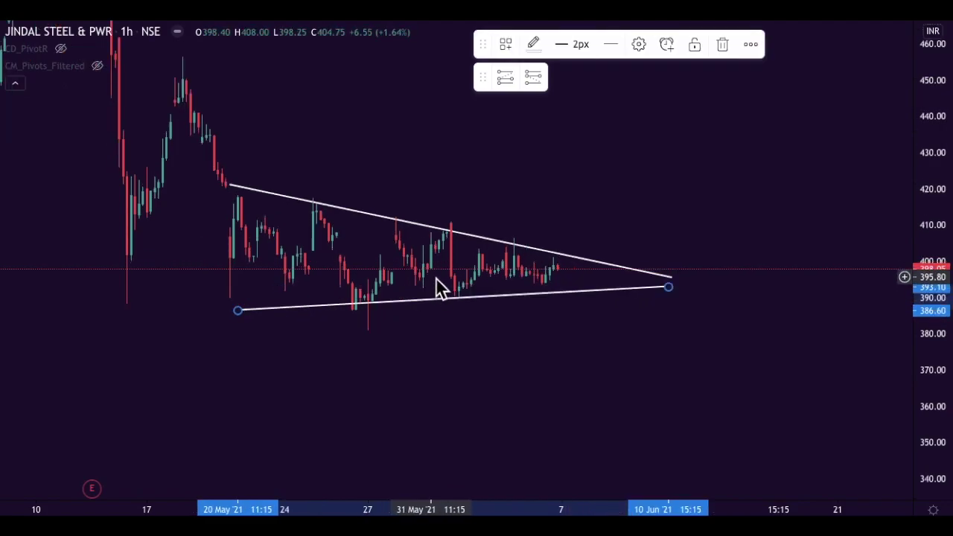
Step: Brush upward and downward breakout strokes near the triangle's apex and a vertical height stroke inside it from about 416 to 390
{"action": "left_click_drag", "start_coordinate": [595, 224], "coordinate": [633, 130]}
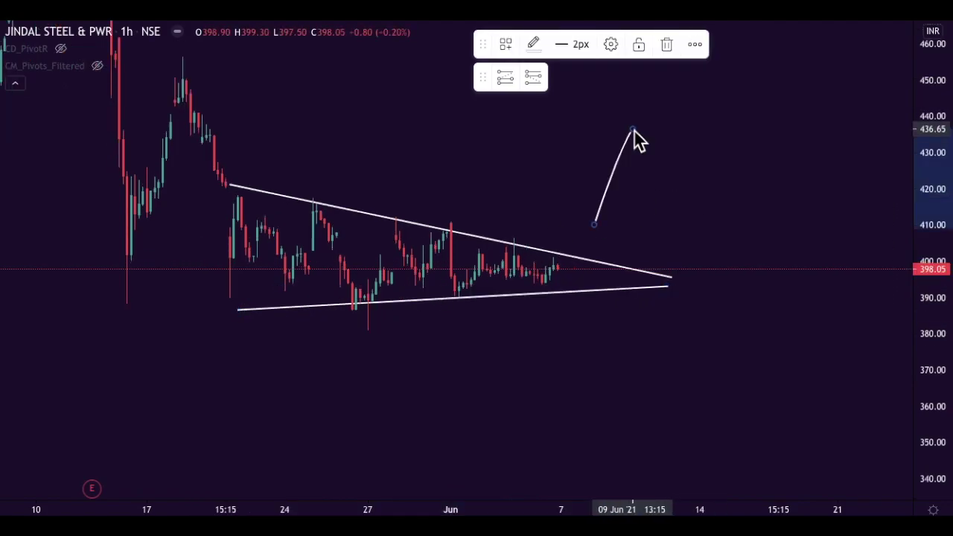
{"action": "left_click", "coordinate": [587, 304]}
{"action": "left_click", "coordinate": [708, 408]}
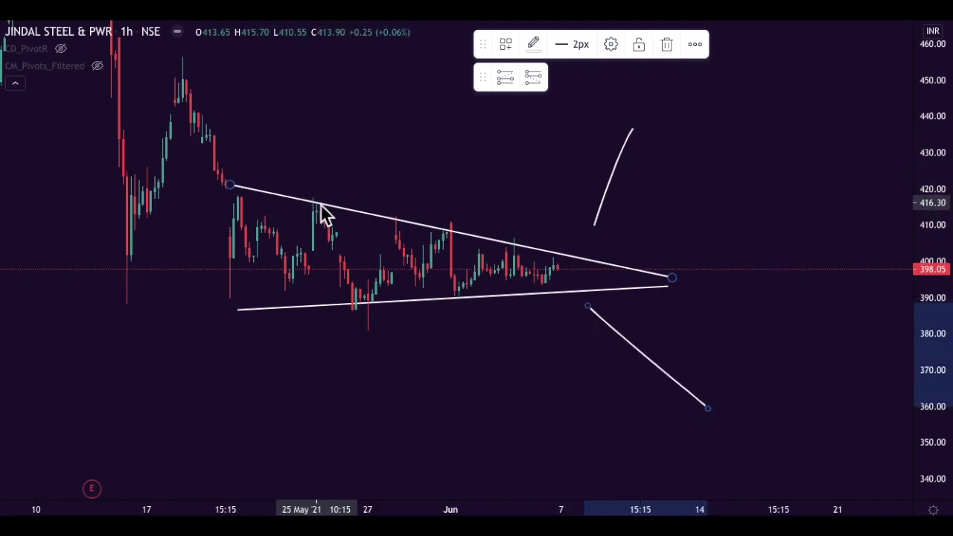
{"action": "left_click_drag", "start_coordinate": [320, 208], "coordinate": [326, 295]}
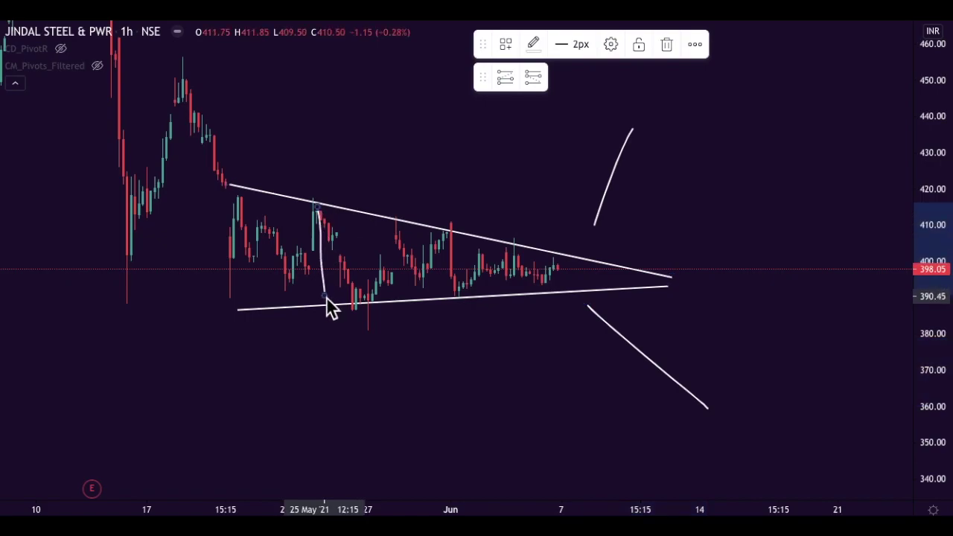
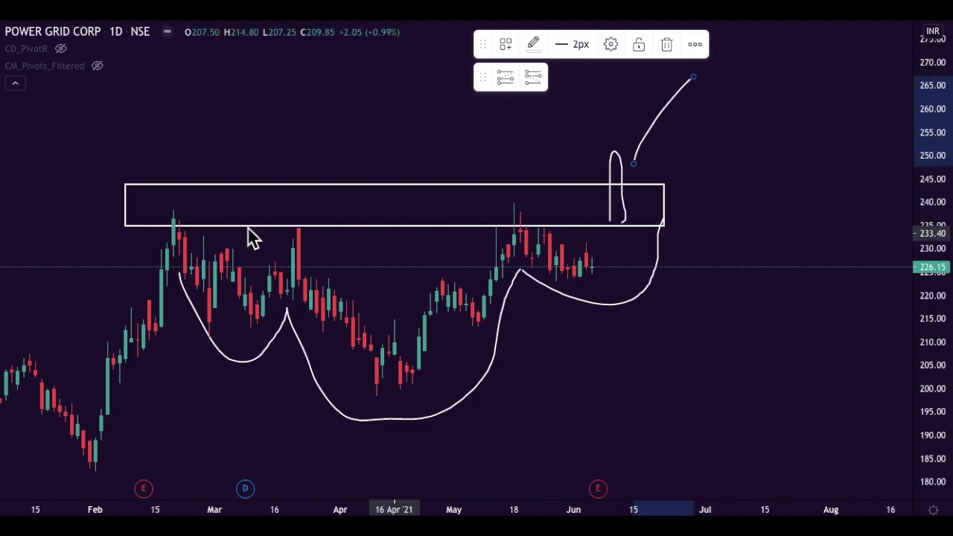
Step: Draw a falling trendline over the Power Grid highs from 17 May at 236.90 to 22 June at 222.95
{"action": "left_click", "coordinate": [578, 283]}
{"action": "left_click", "coordinate": [509, 217]}
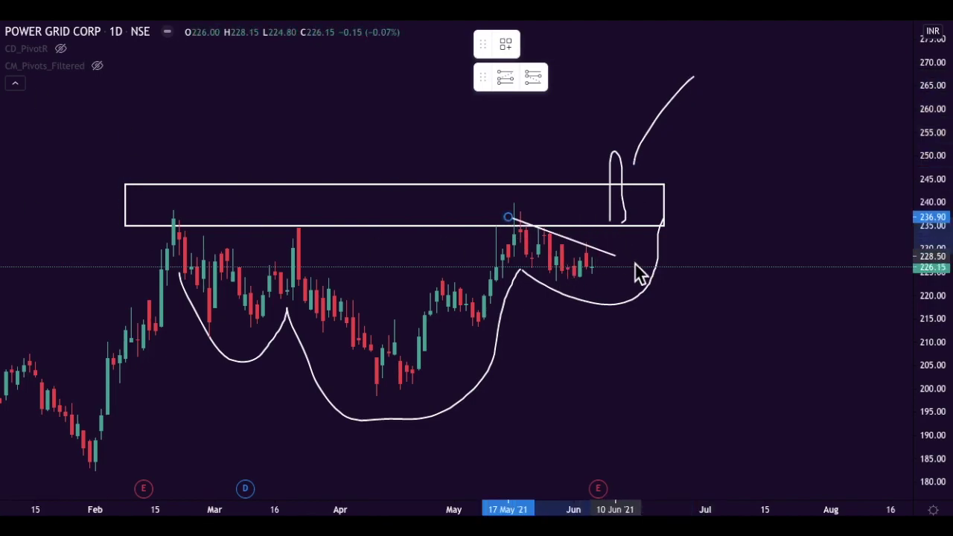
{"action": "left_click", "coordinate": [665, 283]}
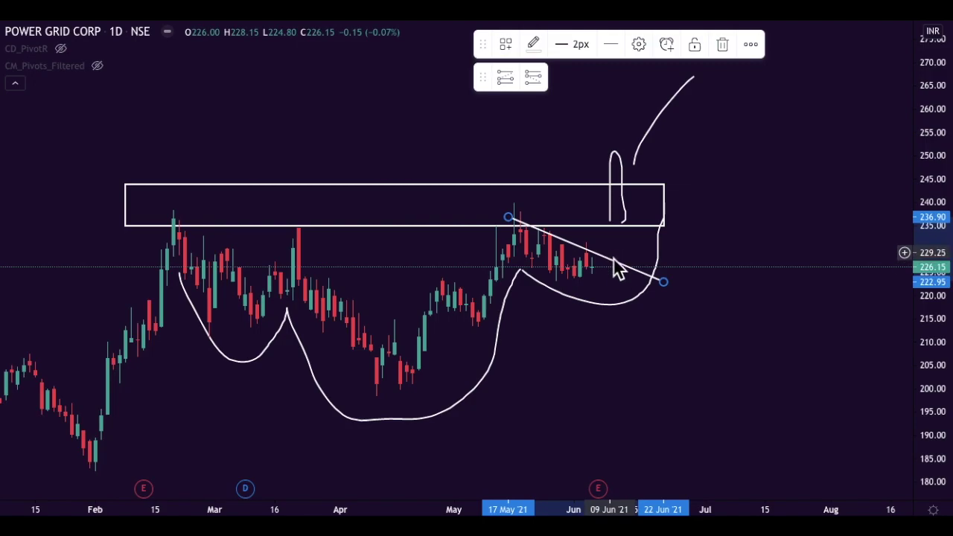
Step: Circle the sketched spike above the resistance zone and brush a near-horizontal target line at about 270
{"action": "left_click", "coordinate": [622, 212]}
{"action": "mouse_move", "coordinate": [630, 157]}
{"action": "left_mouse_down"}
{"action": "mouse_move", "coordinate": [632, 213]}
{"action": "mouse_move", "coordinate": [586, 153]}
{"action": "left_mouse_up"}
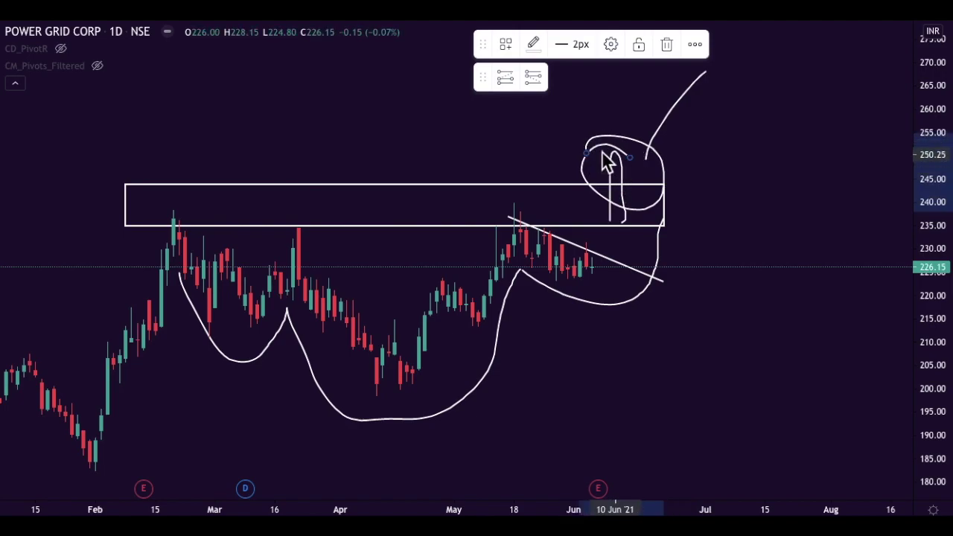
{"action": "mouse_move", "coordinate": [628, 167]}
{"action": "left_mouse_down"}
{"action": "mouse_move", "coordinate": [634, 173]}
{"action": "mouse_move", "coordinate": [604, 205]}
{"action": "mouse_move", "coordinate": [609, 151]}
{"action": "left_mouse_up"}
{"action": "left_click_drag", "start_coordinate": [606, 66], "coordinate": [930, 66]}
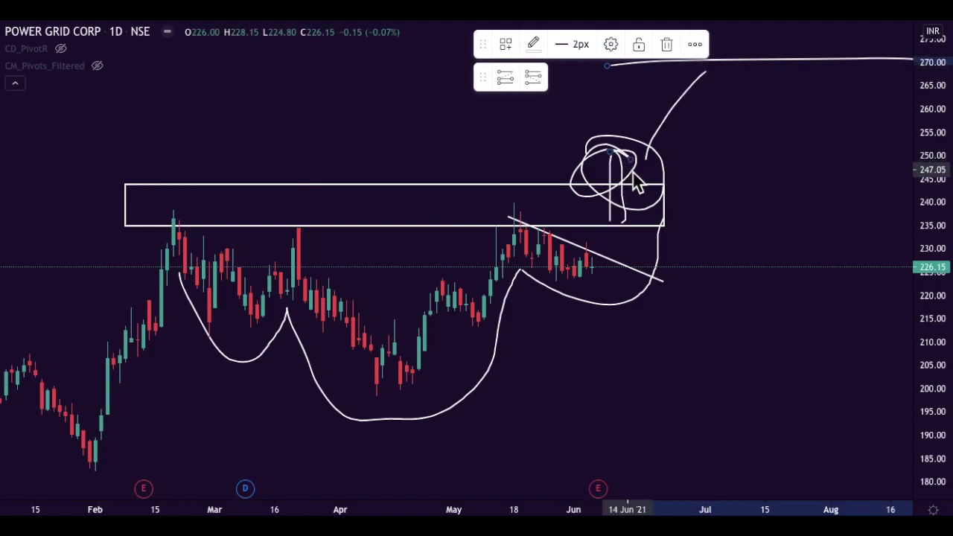
Step: Brush a second spike up to about 262 above the zone and a reversal arrow falling to about 206
{"action": "mouse_move", "coordinate": [633, 183]}
{"action": "left_mouse_down"}
{"action": "mouse_move", "coordinate": [632, 99]}
{"action": "mouse_move", "coordinate": [639, 186]}
{"action": "left_mouse_up"}
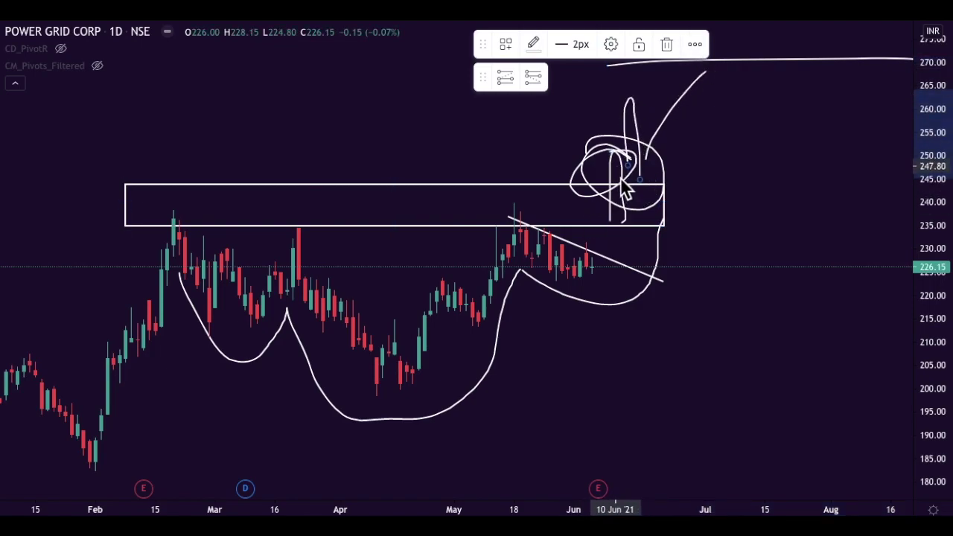
{"action": "mouse_move", "coordinate": [642, 100]}
{"action": "left_mouse_down"}
{"action": "mouse_move", "coordinate": [702, 97]}
{"action": "mouse_move", "coordinate": [759, 328]}
{"action": "mouse_move", "coordinate": [808, 312]}
{"action": "left_mouse_up"}
Step: Circle the breakout point on the falling trendline beside the latest candle and brush a level line from about 254 to 258
{"action": "left_click_drag", "start_coordinate": [623, 239], "coordinate": [596, 249]}
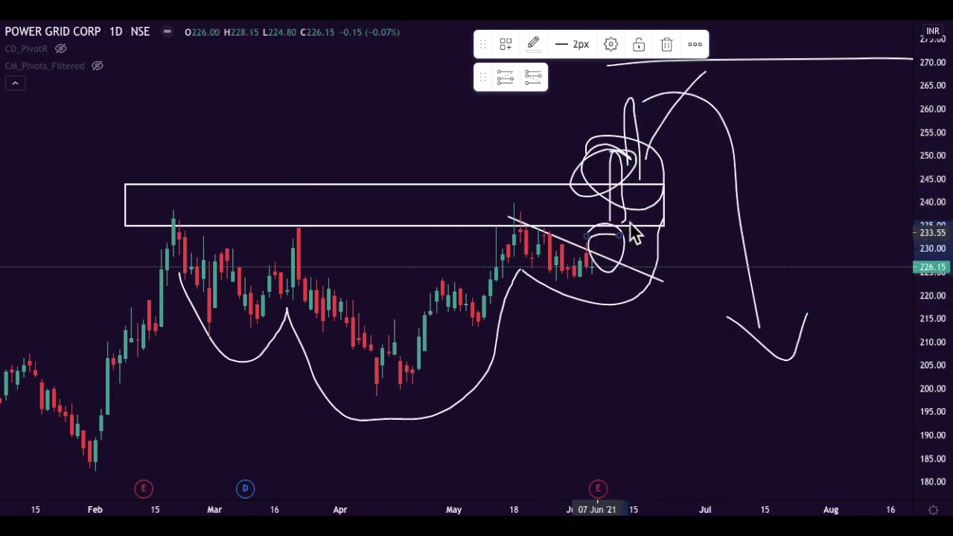
{"action": "left_click_drag", "start_coordinate": [568, 137], "coordinate": [886, 114]}
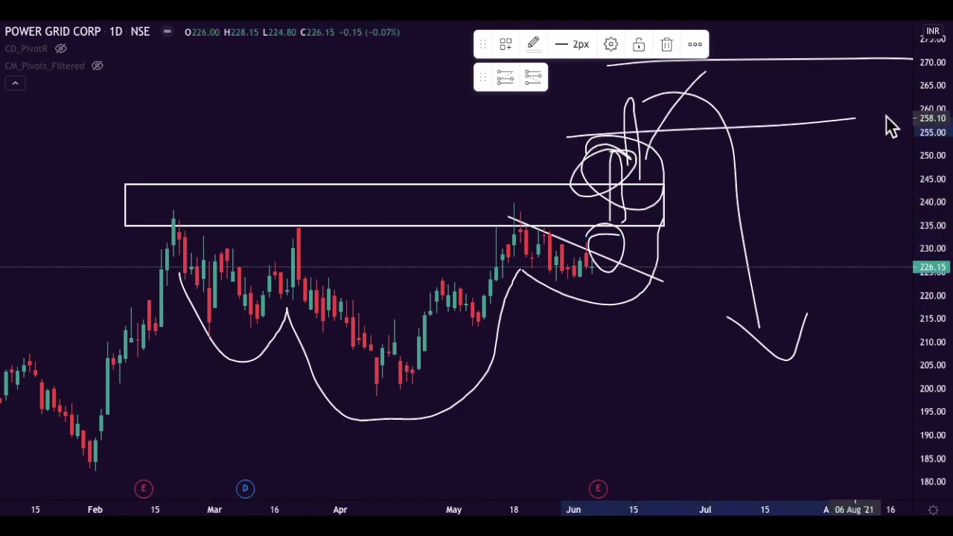